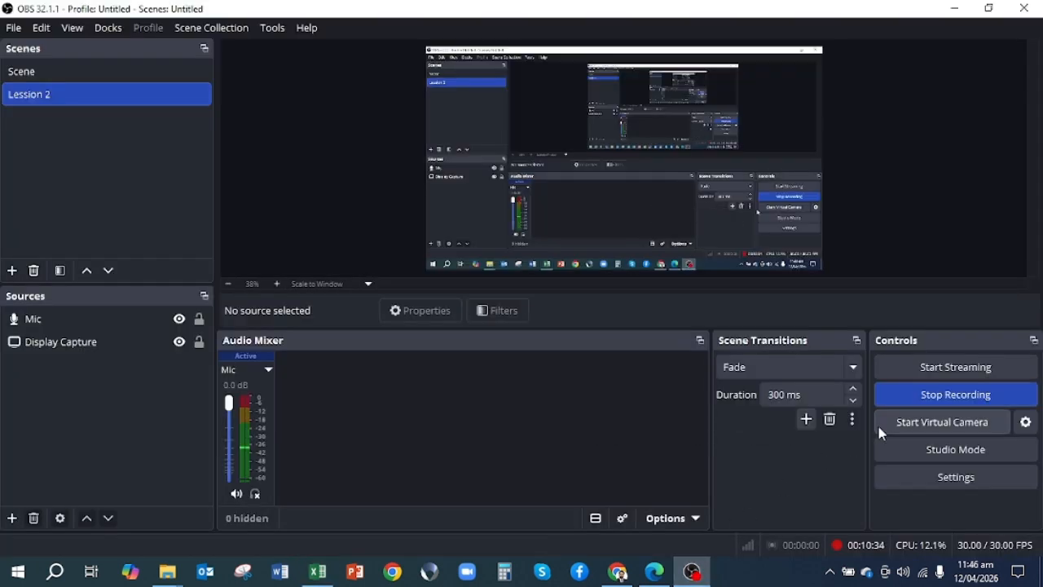
left_click(939, 398)
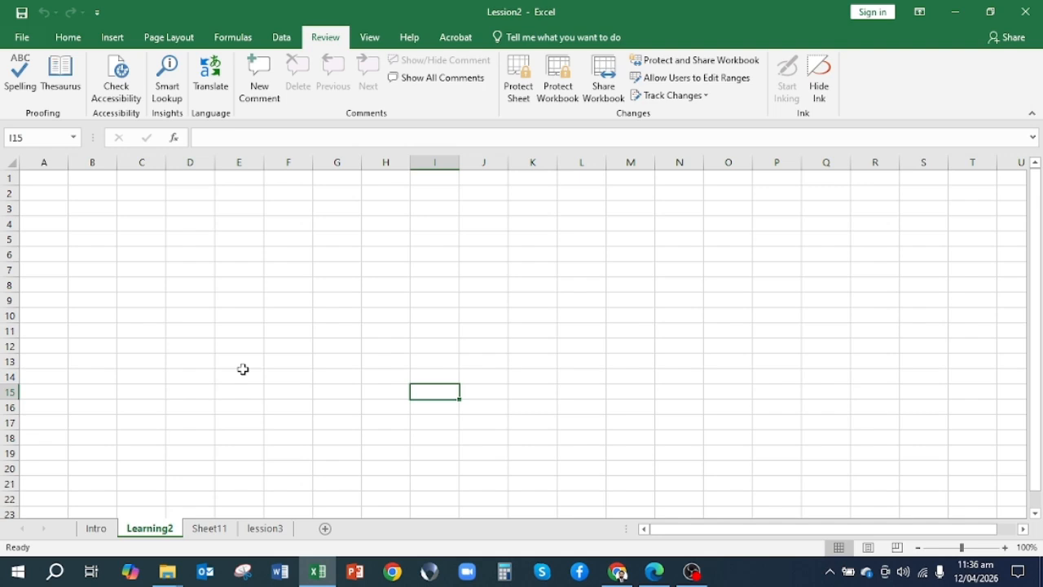
Add four blank worksheets directly after the Learning2 sheet
left_click(102, 210)
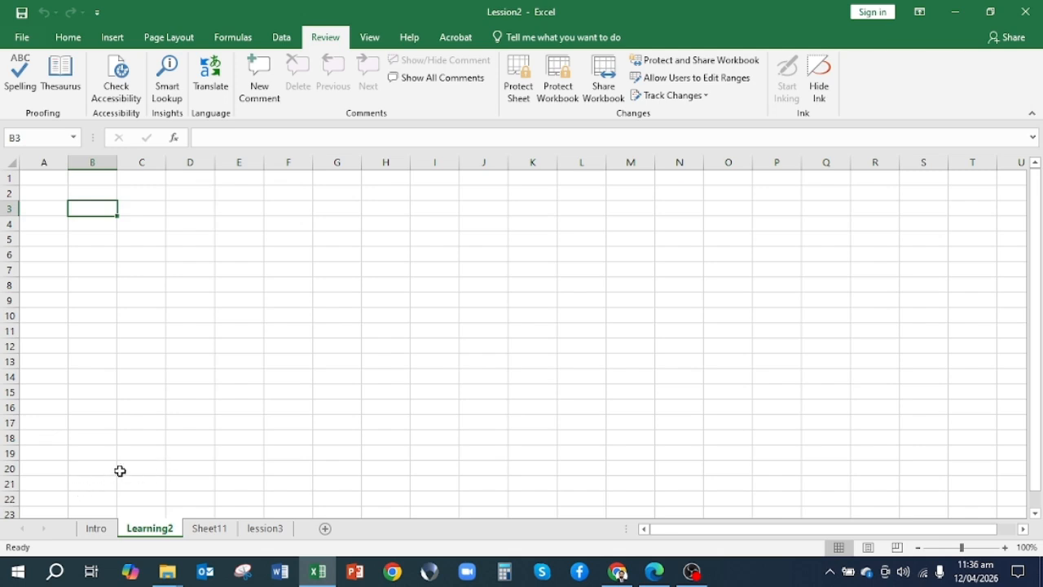
left_click(324, 530)
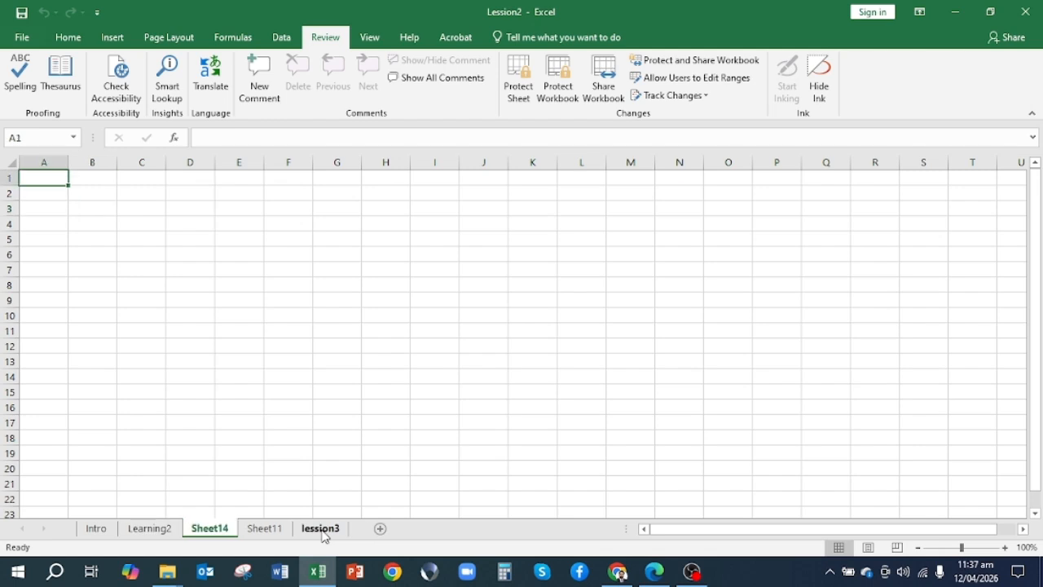
left_click(378, 530)
left_click(437, 533)
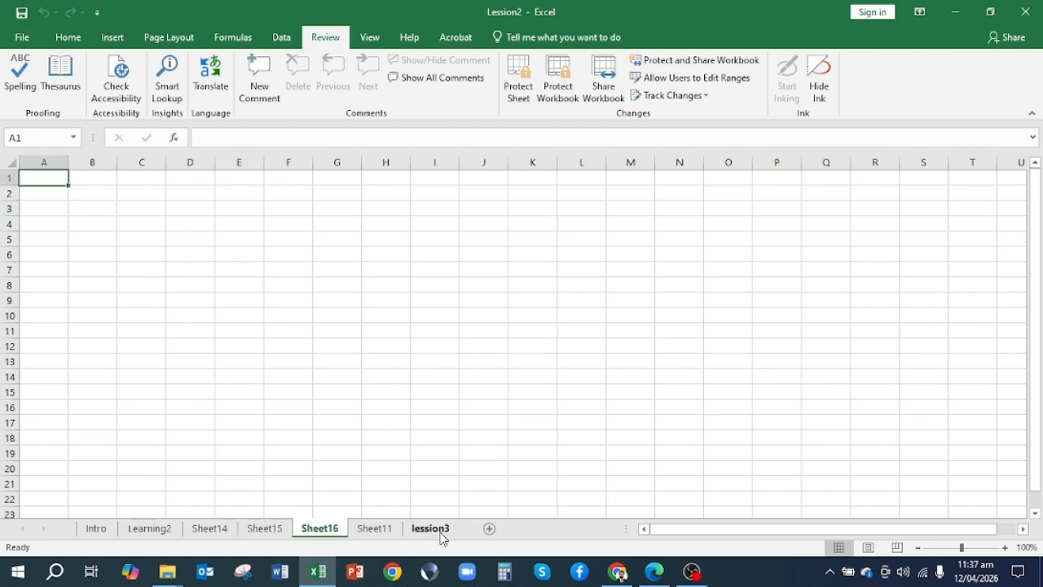
left_click(489, 531)
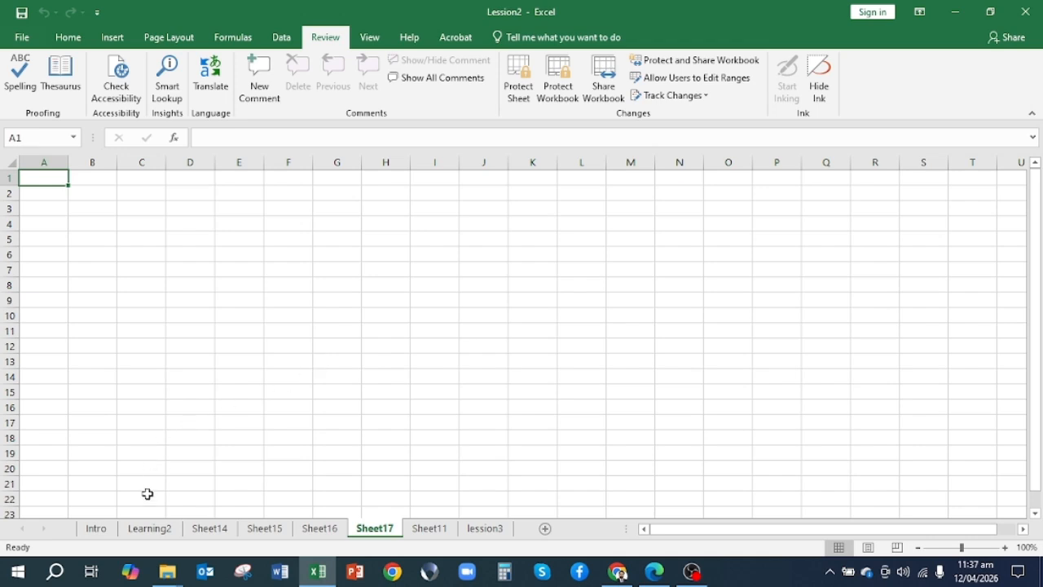
Rename the Learning2 worksheet as "Learning Lession2"
left_click(151, 529)
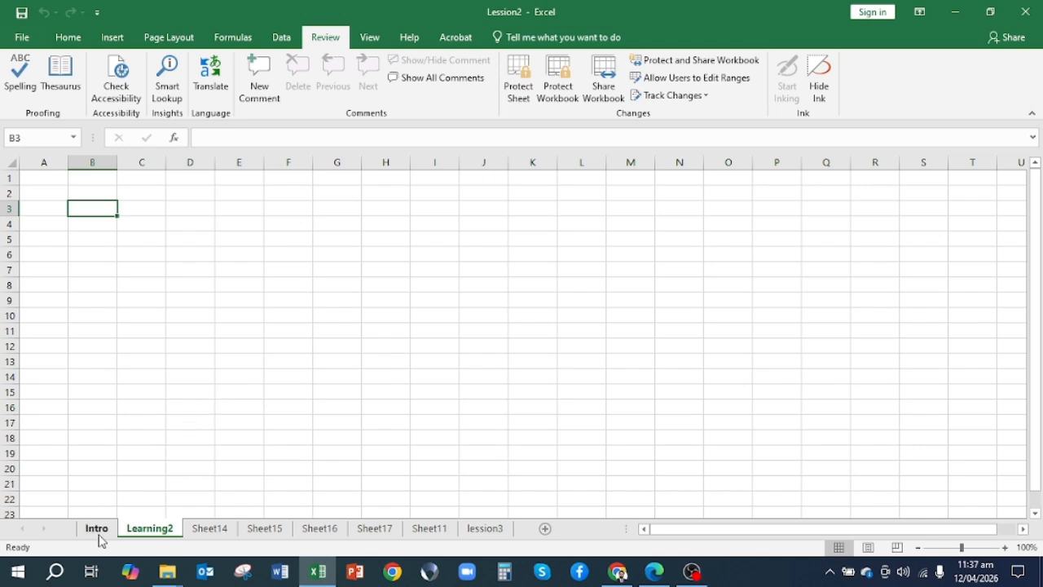
right_click(147, 532)
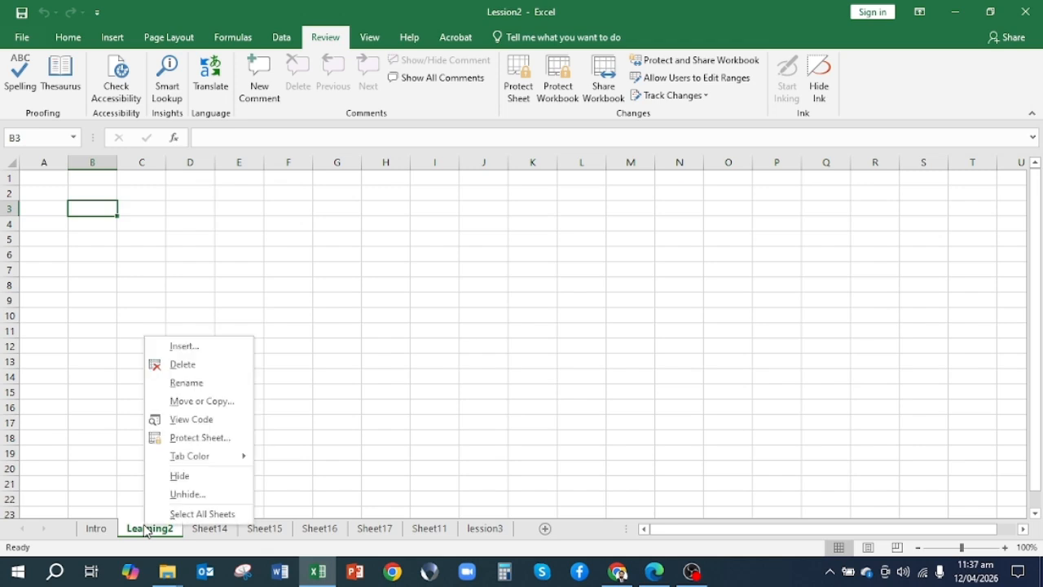
left_click(182, 389)
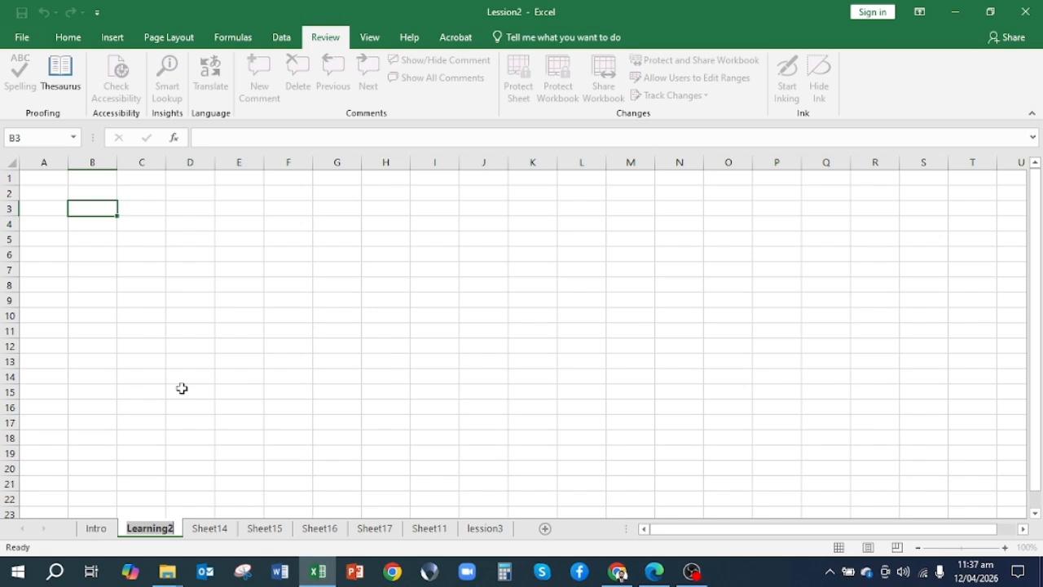
type("lear")
key("BackSpace")
key("BackSpace")
key("BackSpace")
key("BackSpace")
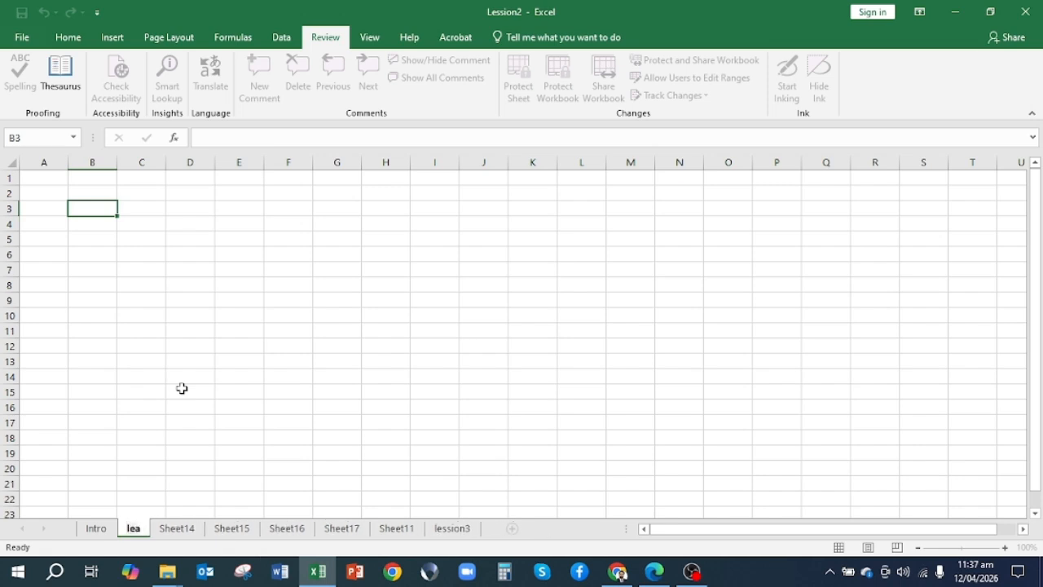
type("Learning")
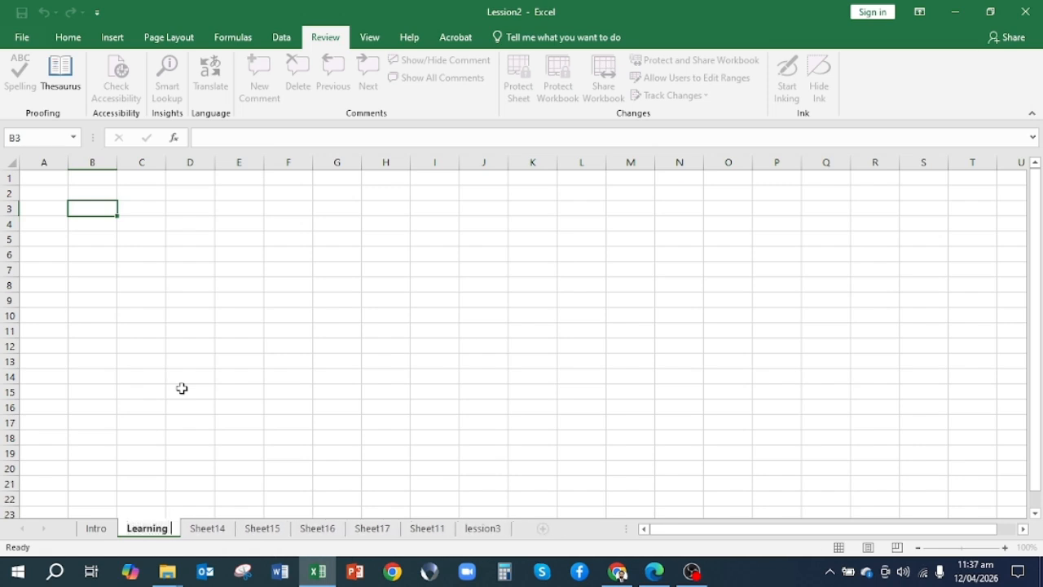
type(" Lession")
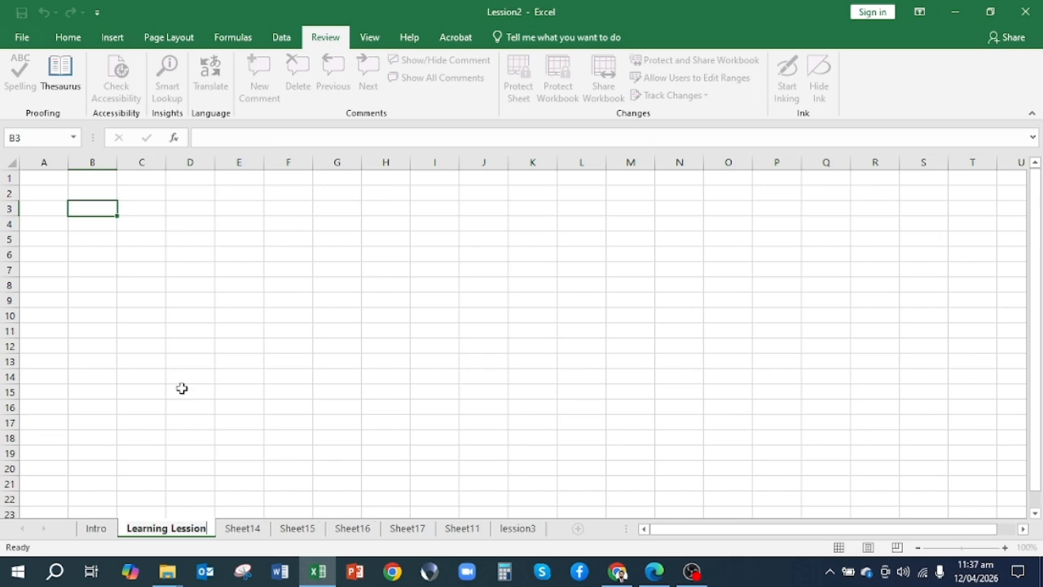
type("2")
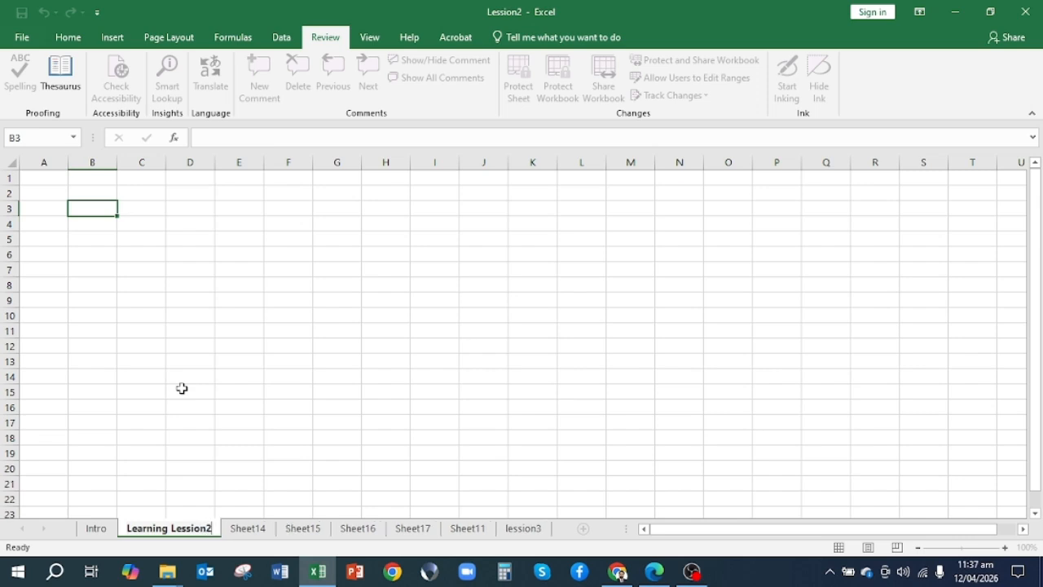
left_click(182, 388)
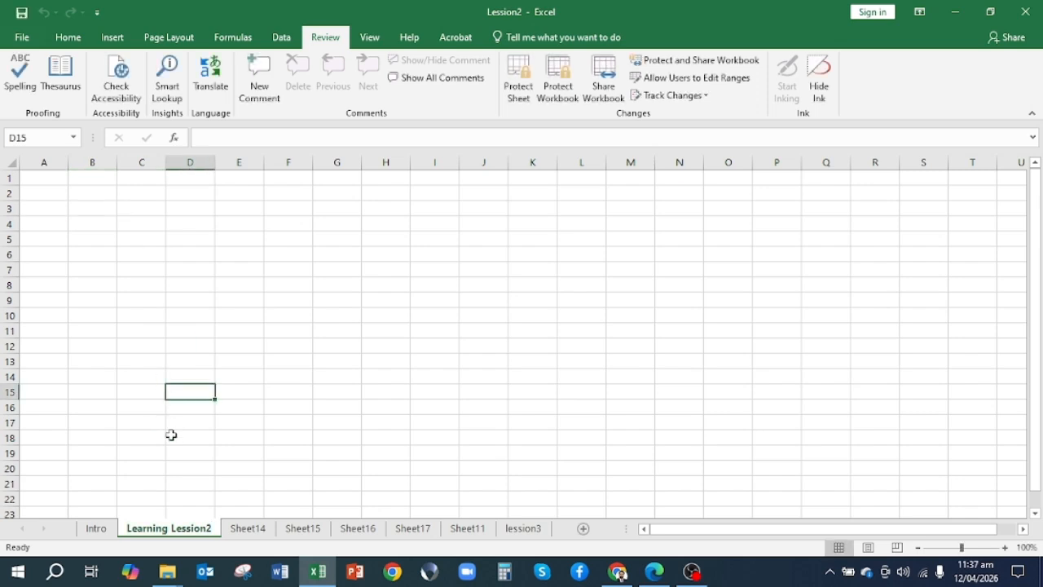
left_click(248, 529)
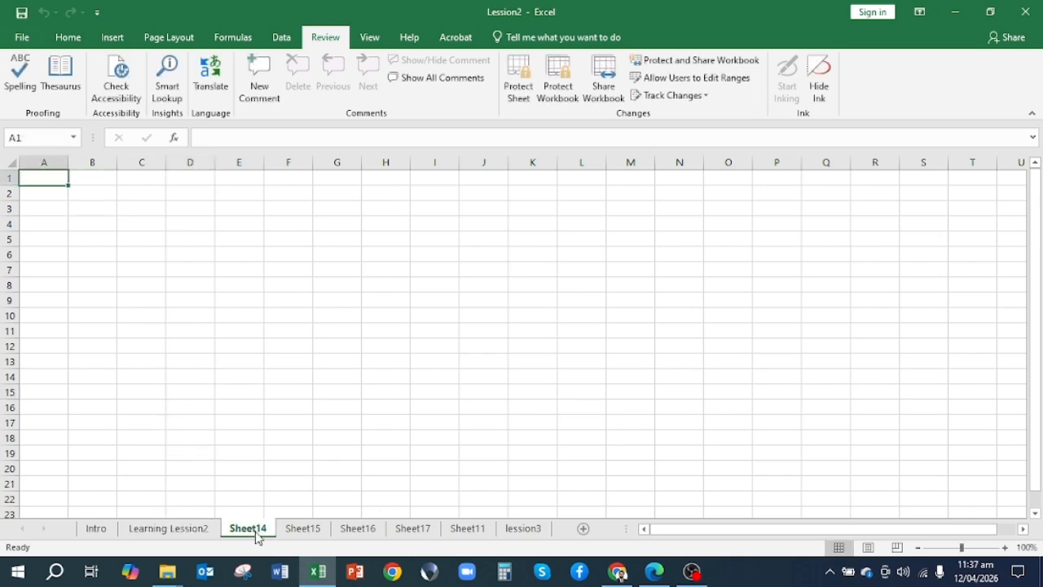
left_click(306, 536)
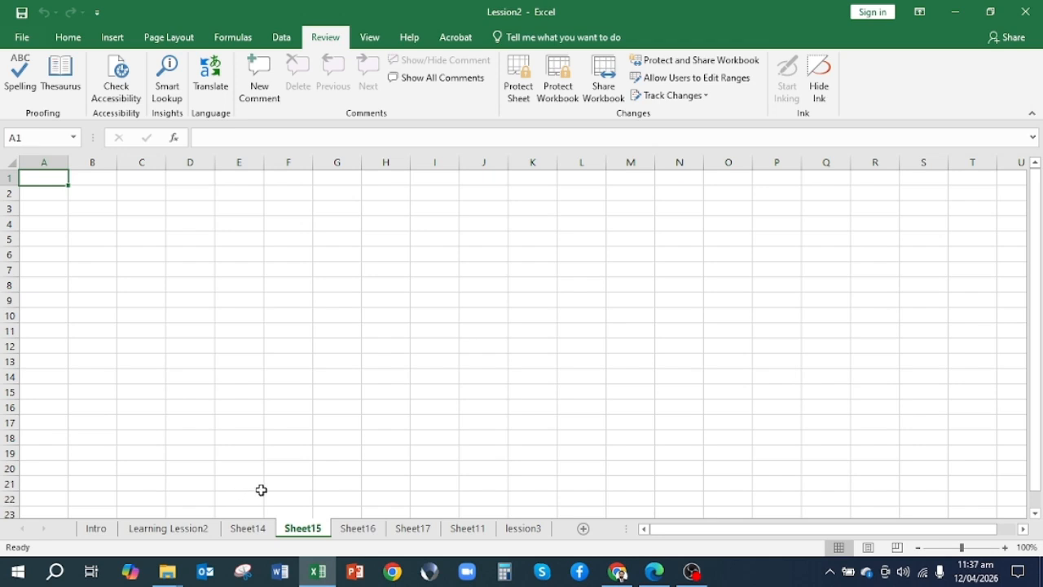
right_click(518, 534)
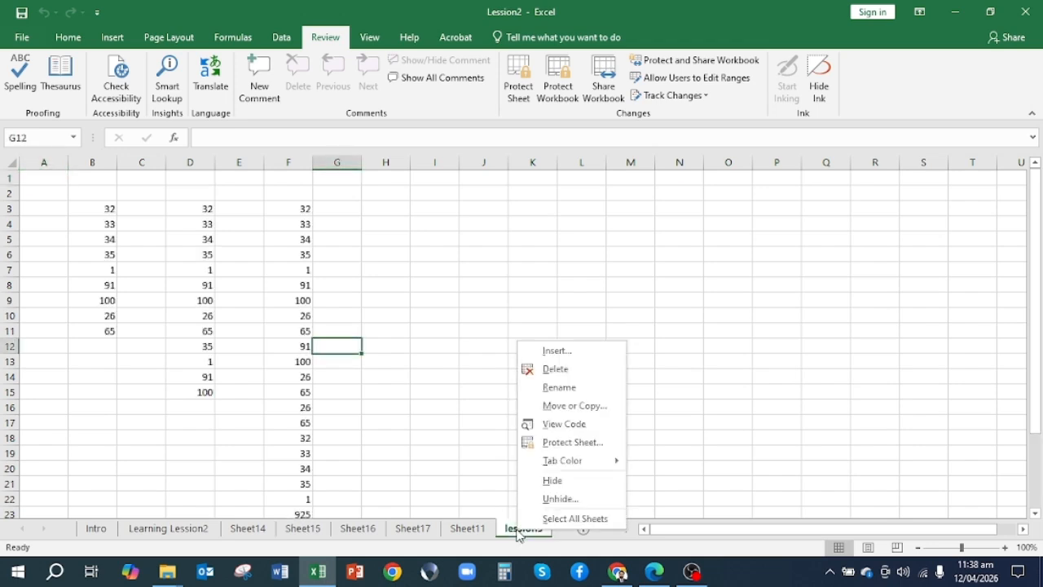
left_click(433, 449)
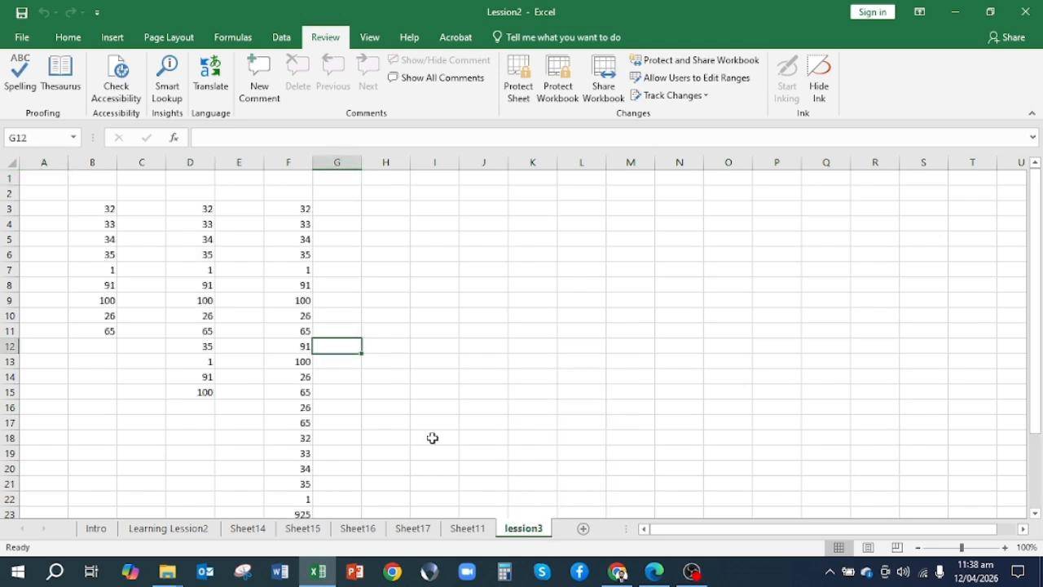
Delete the blank worksheets Sheet11, Sheet14, Sheet16 and Sheet15 from the workbook
left_click(469, 530)
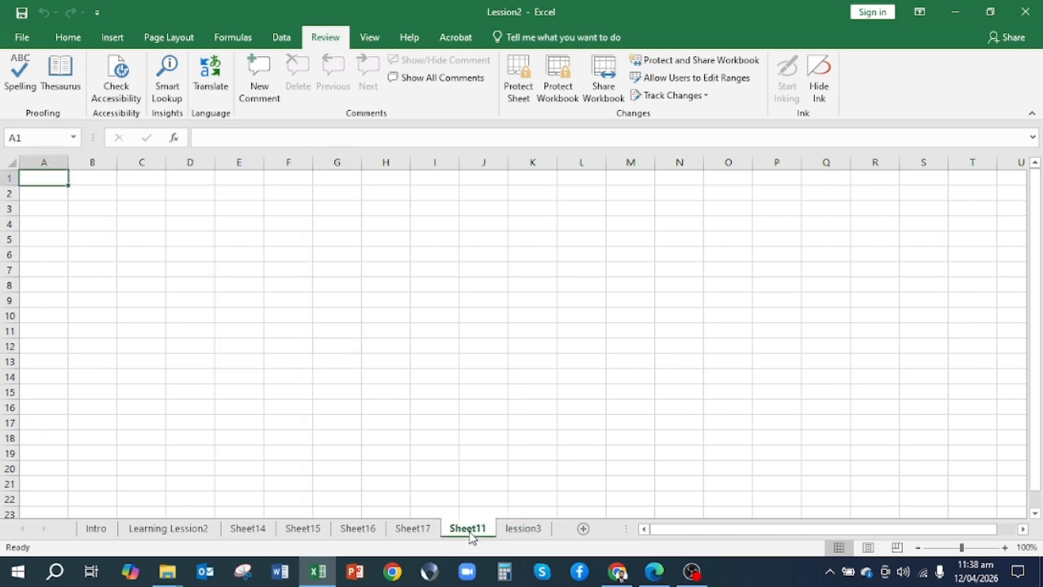
right_click(471, 537)
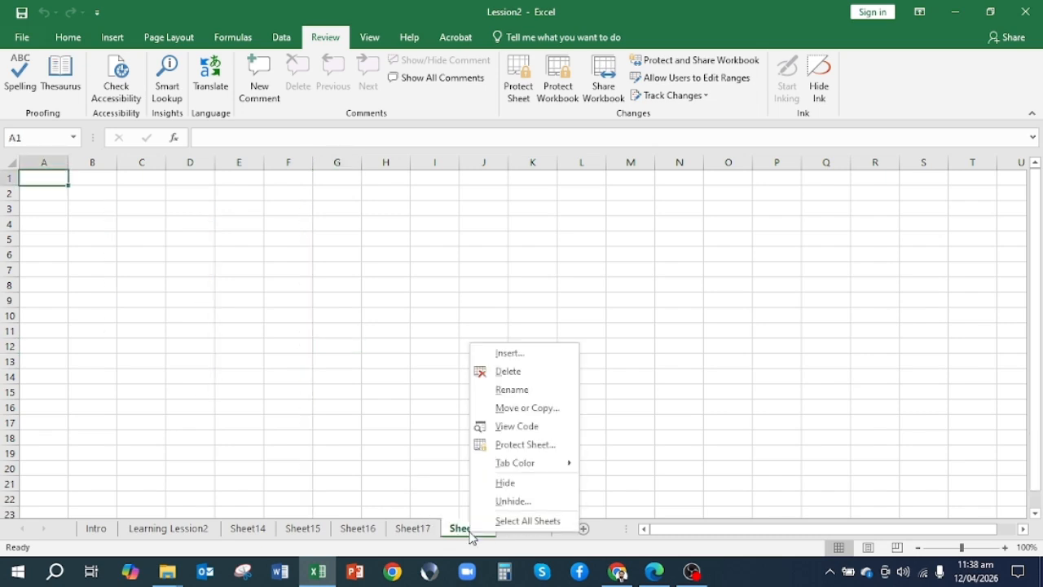
left_click(519, 372)
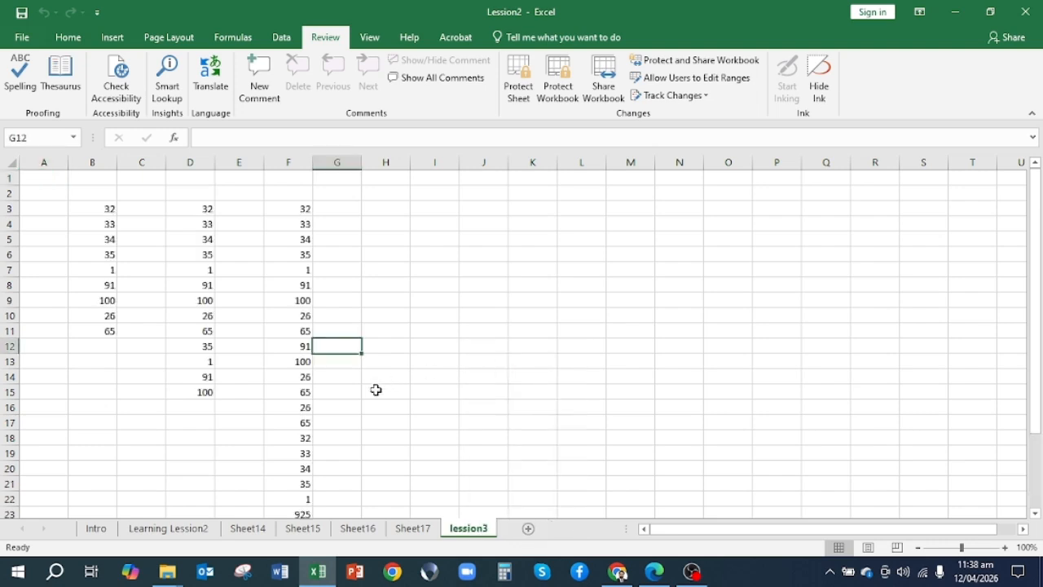
left_click(248, 529)
right_click(255, 537)
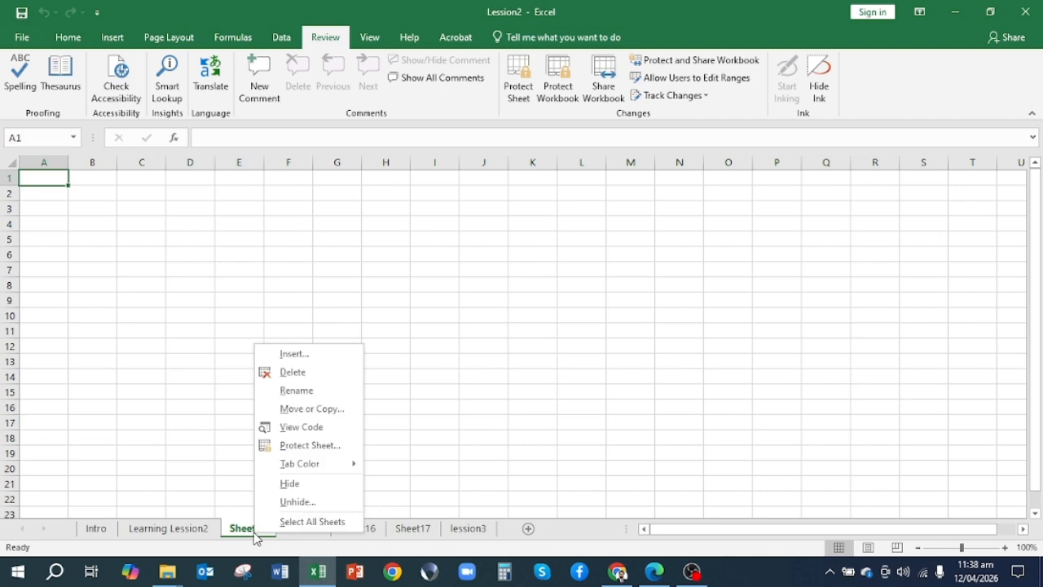
left_click(315, 375)
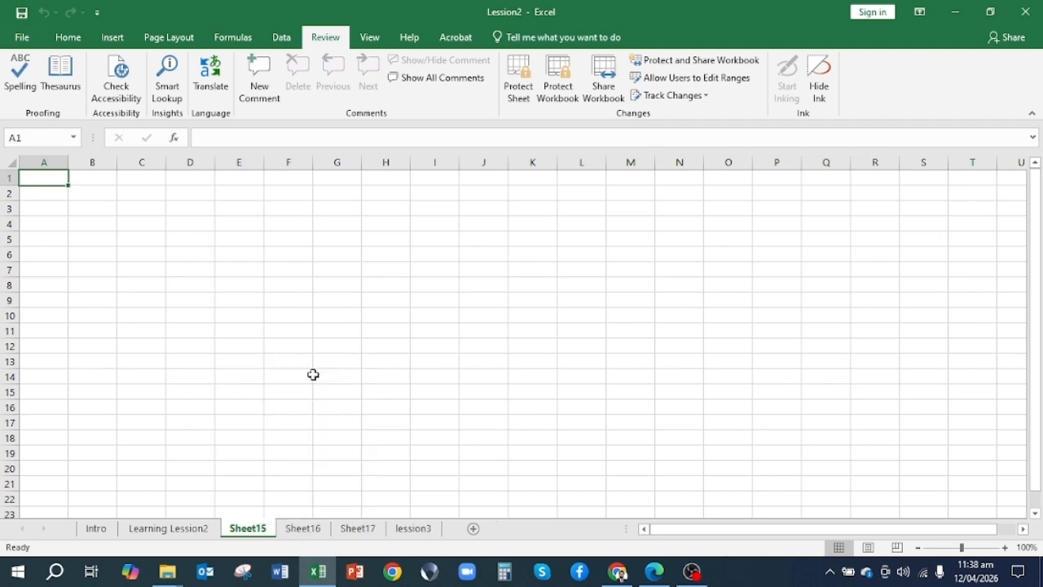
right_click(289, 532)
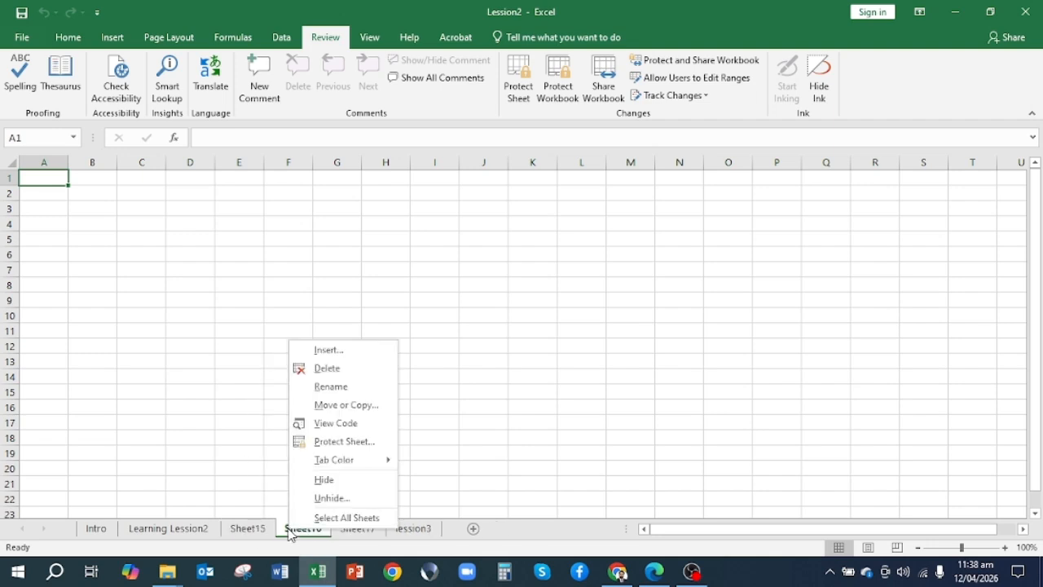
left_click(339, 370)
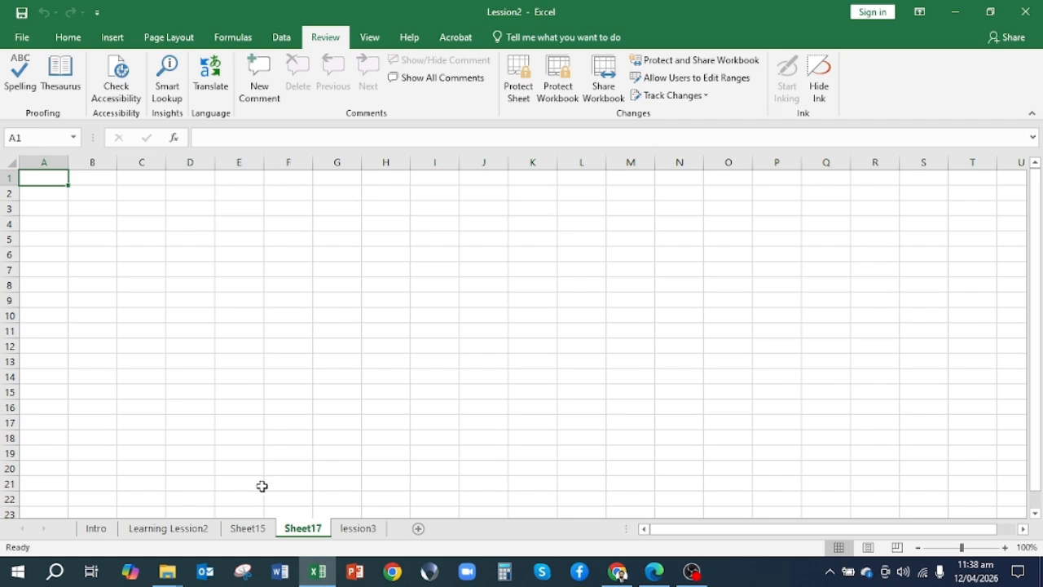
right_click(248, 529)
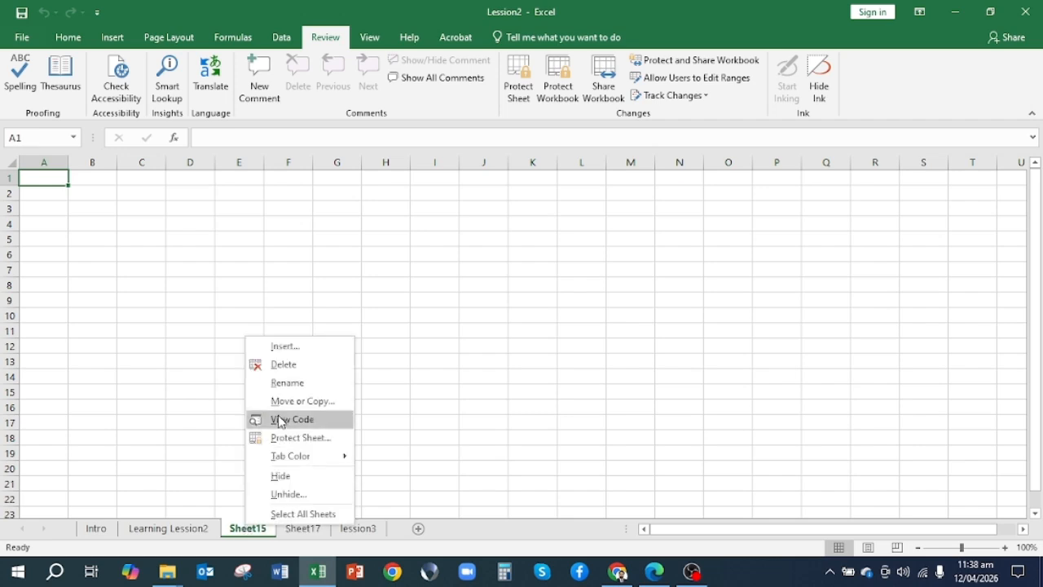
left_click(295, 364)
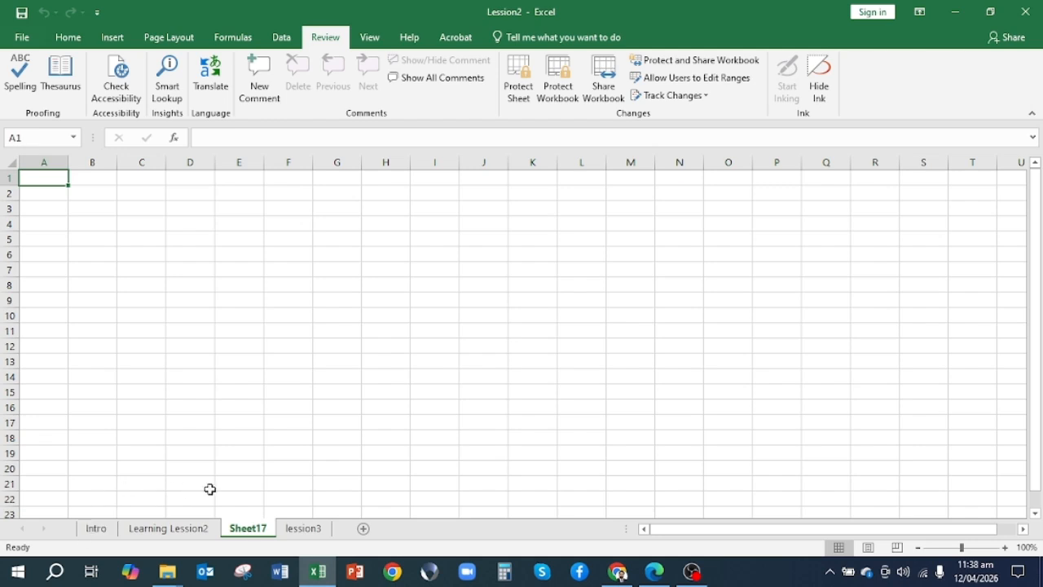
Hide the Sheet17 worksheet and unhide it again
right_click(249, 534)
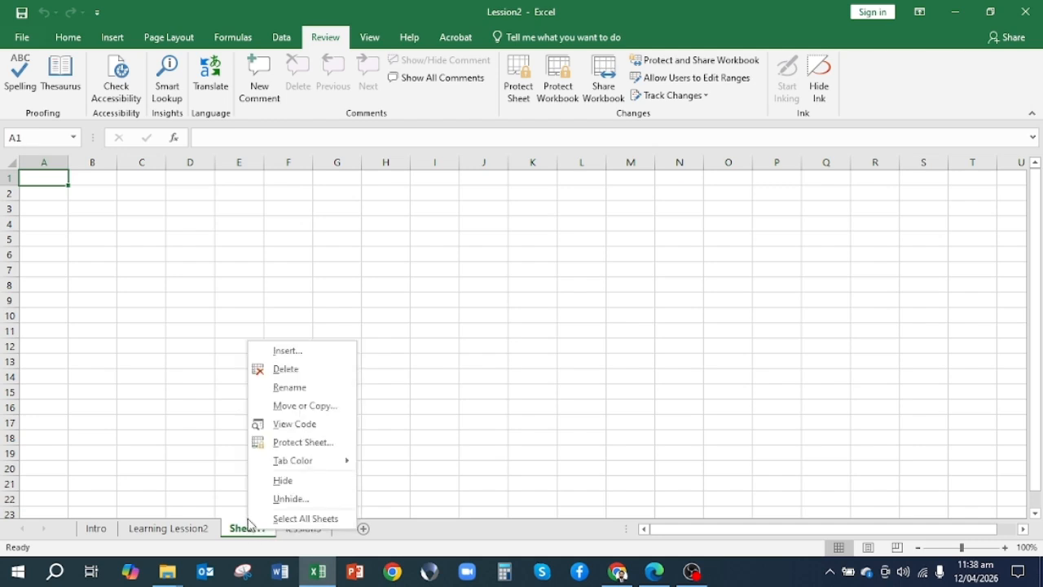
left_click(280, 480)
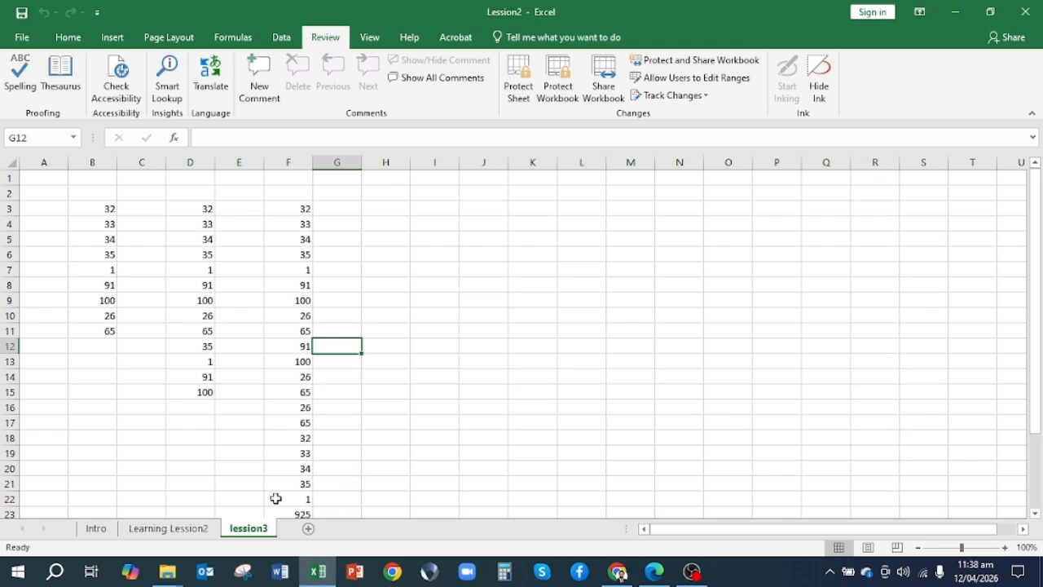
right_click(235, 532)
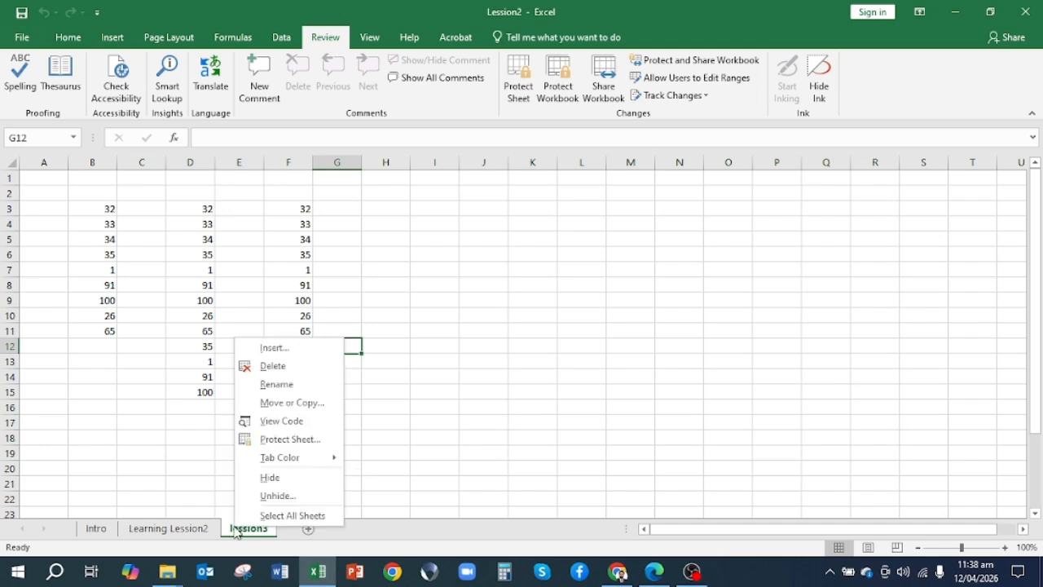
left_click(262, 496)
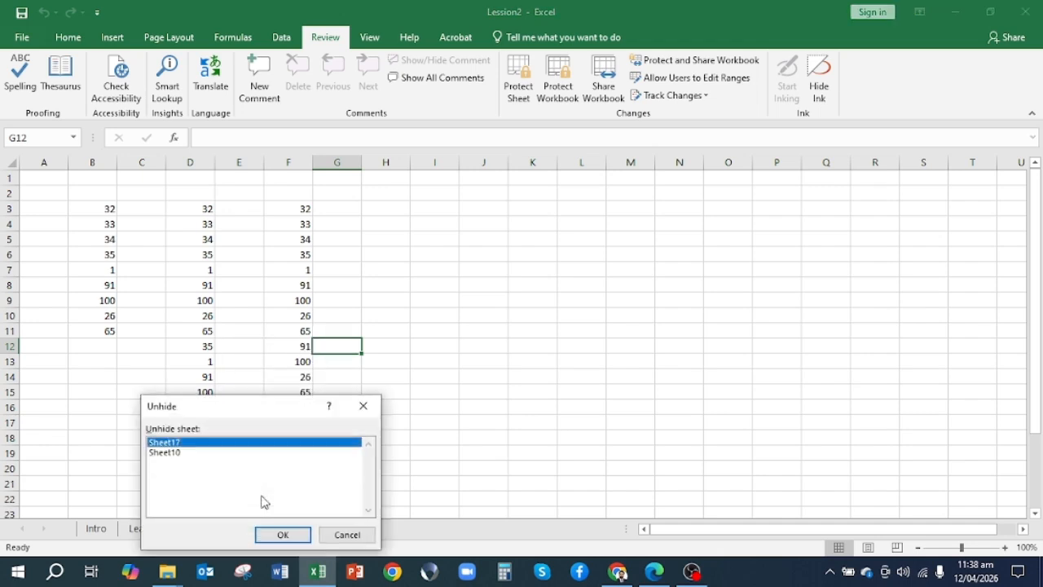
left_click(168, 454)
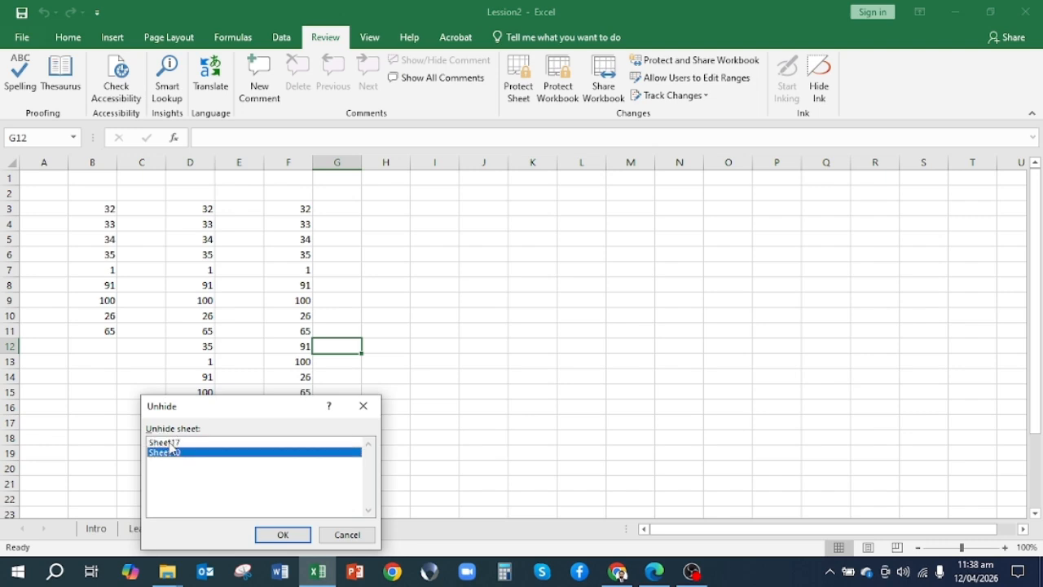
left_click(170, 444)
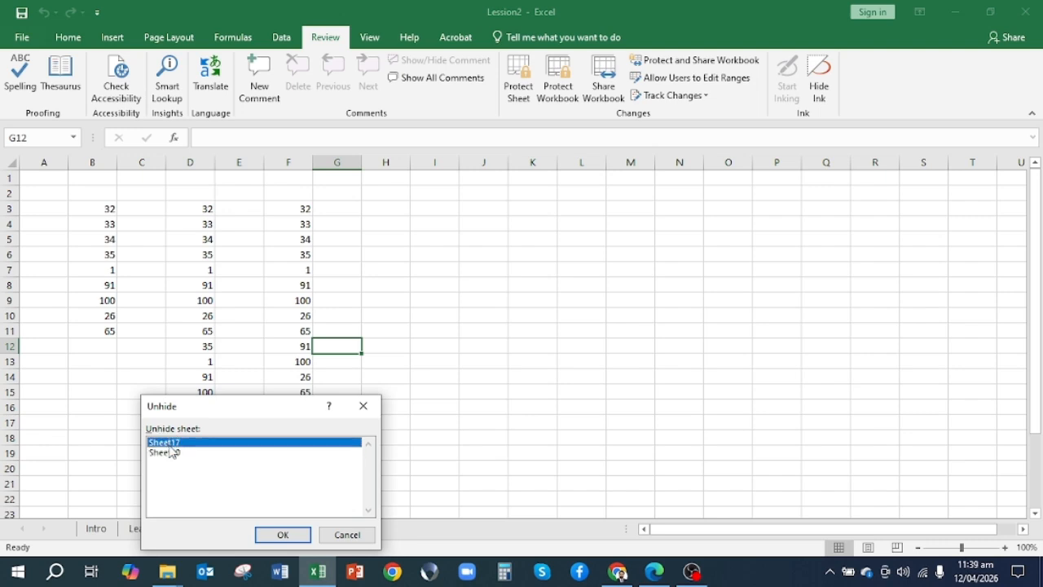
left_click(283, 535)
Unhide the remaining hidden worksheet, Sheet10
right_click(259, 530)
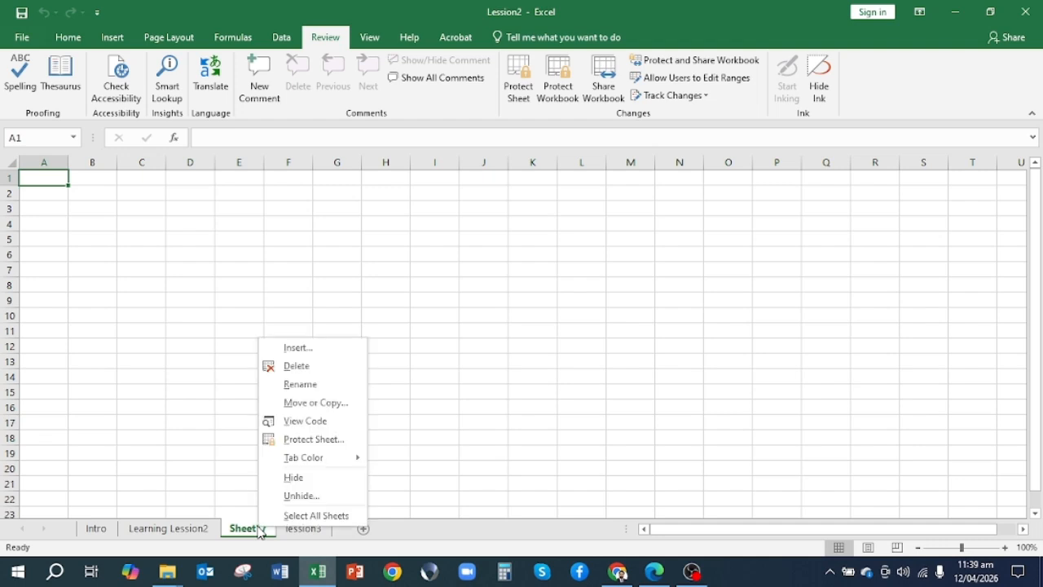
left_click(281, 494)
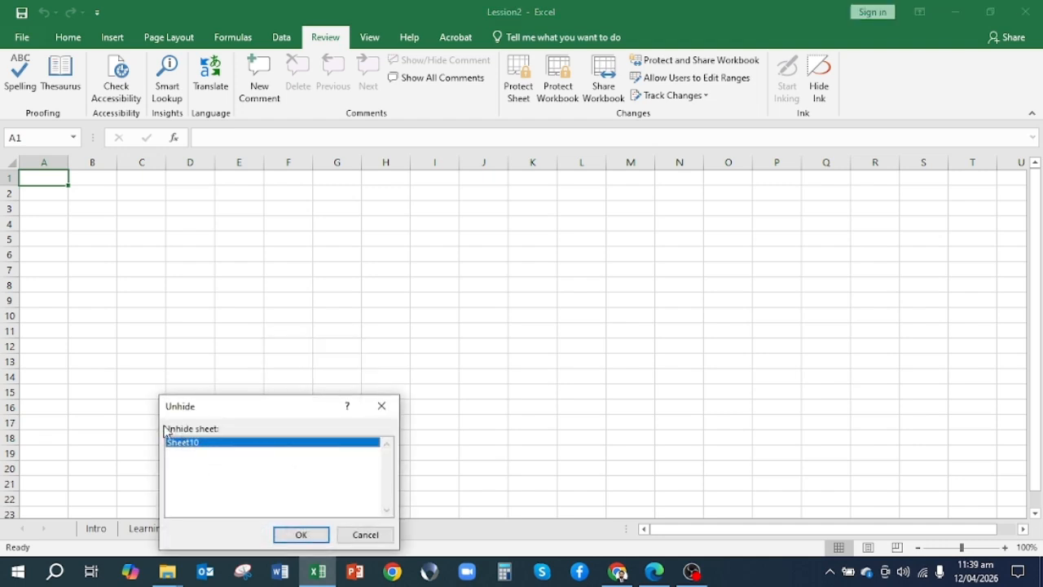
left_click(295, 538)
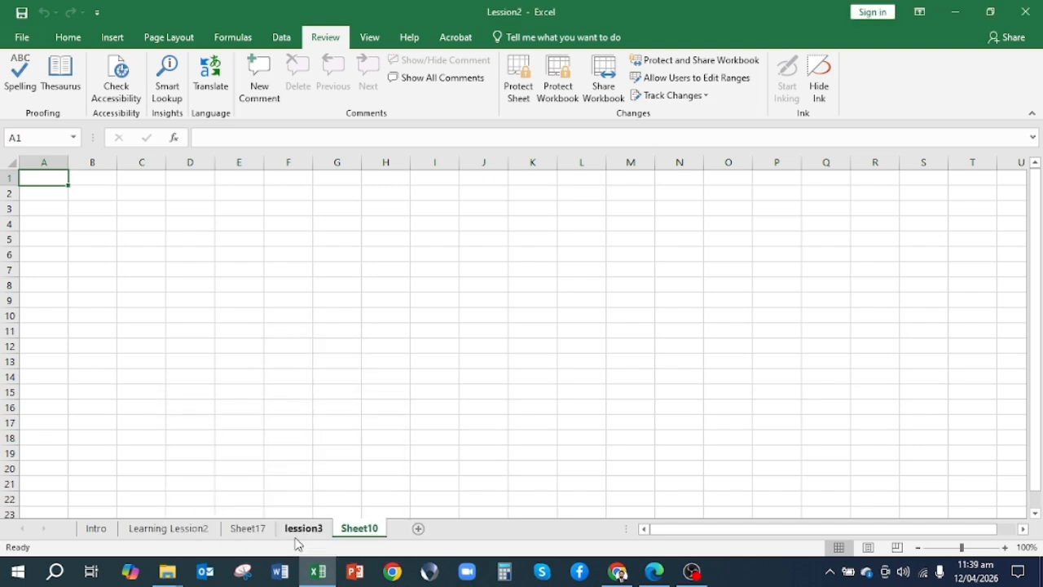
Delete the blank worksheets Sheet10 and Sheet17 from the workbook
right_click(369, 537)
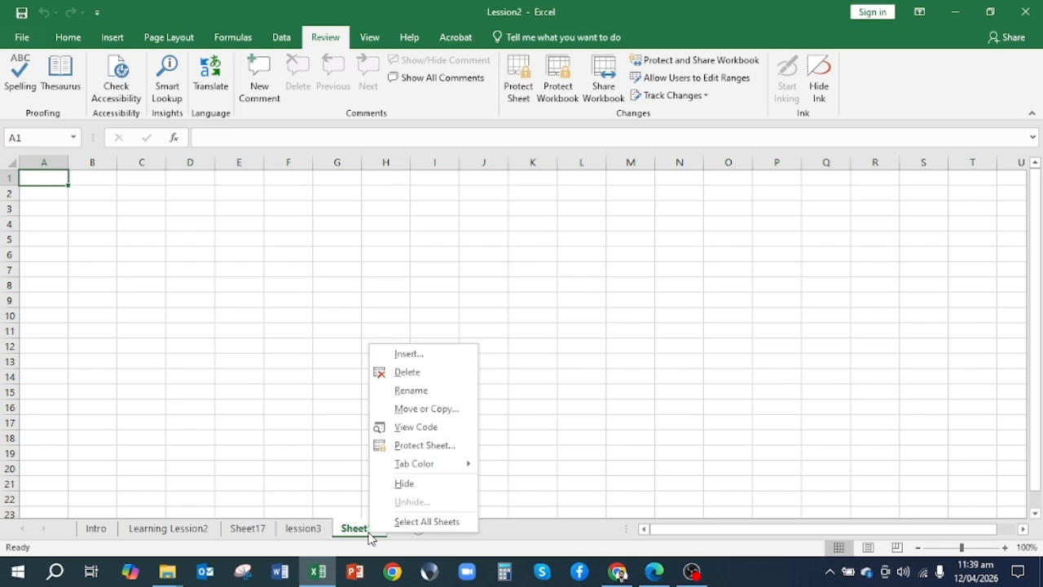
left_click(433, 372)
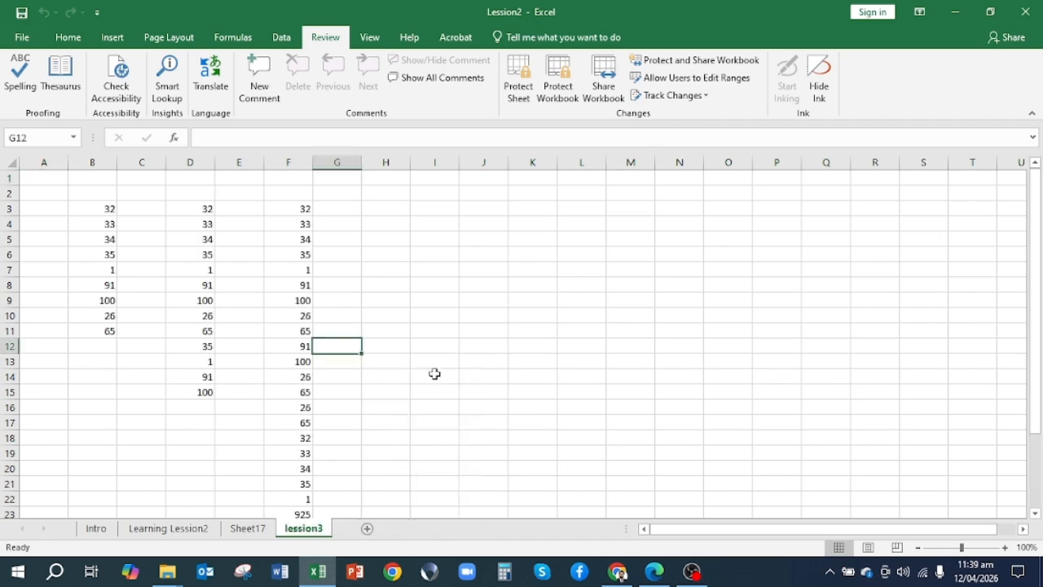
left_click(257, 534)
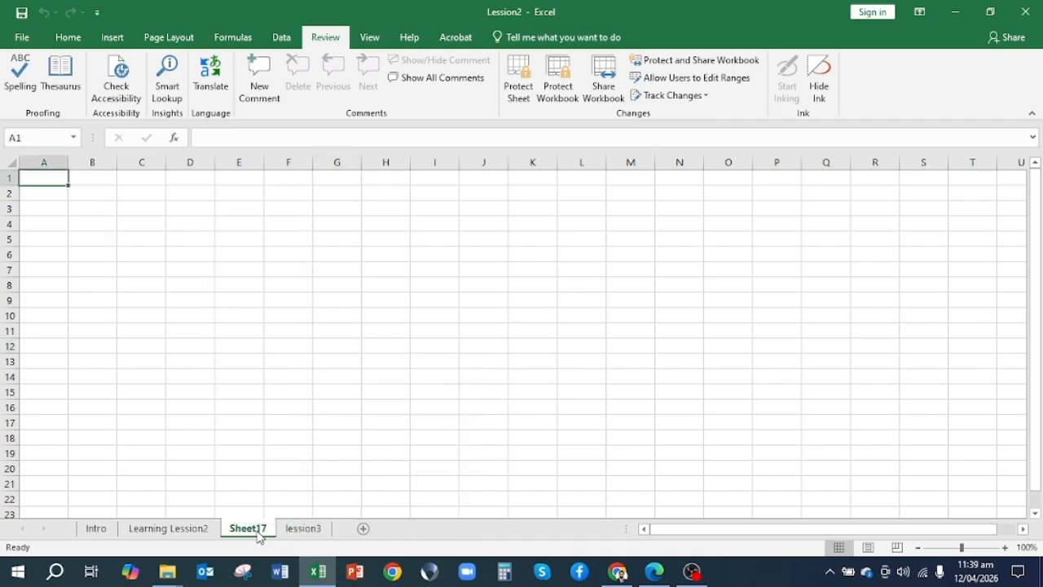
right_click(258, 534)
left_click(324, 373)
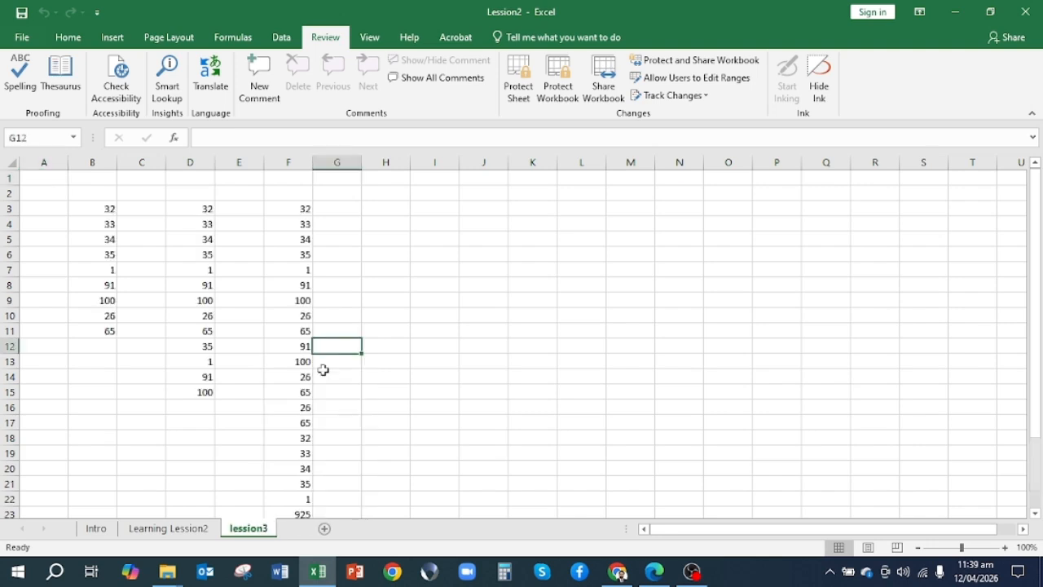
Add three blank worksheets after lession3, inserting the second one through the Insert dialog as a Worksheet
left_click(309, 528)
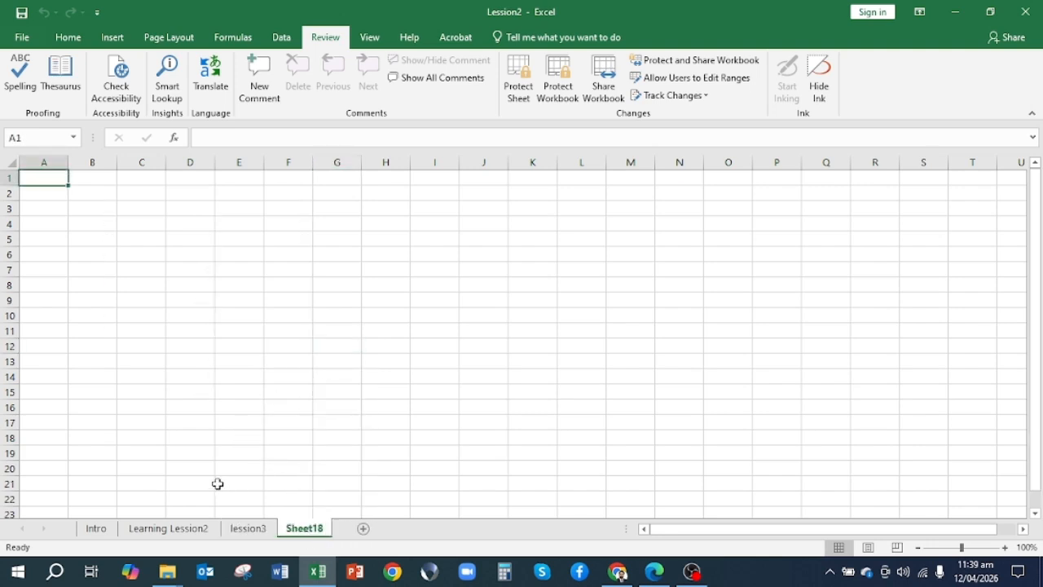
right_click(297, 532)
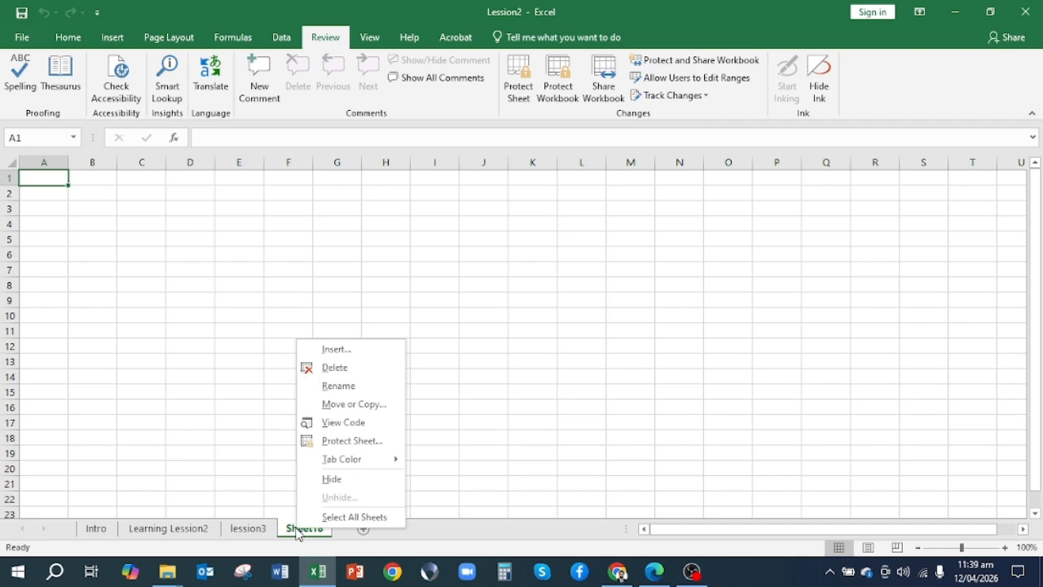
left_click(342, 353)
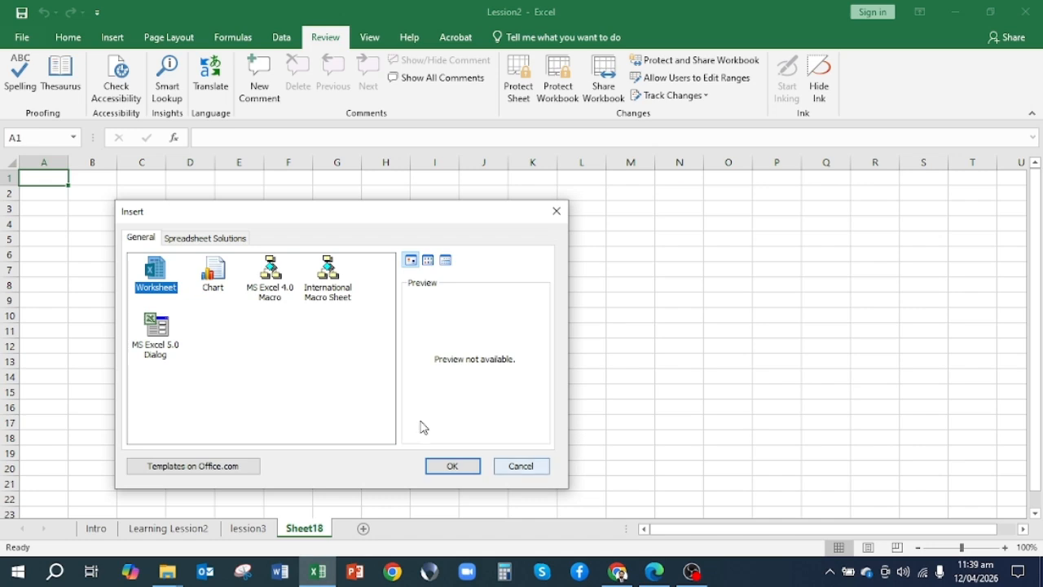
left_click(453, 472)
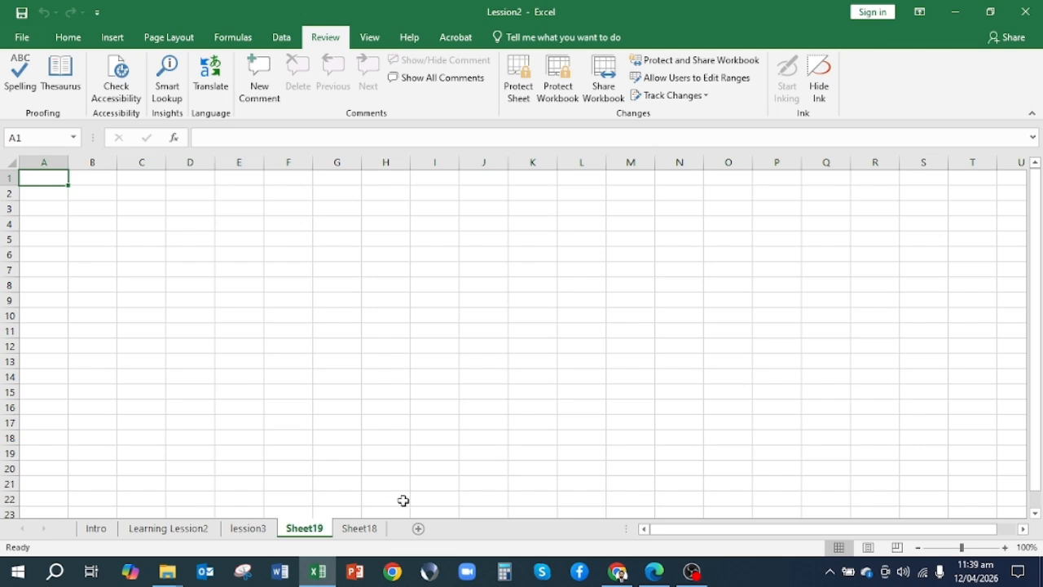
left_click(419, 531)
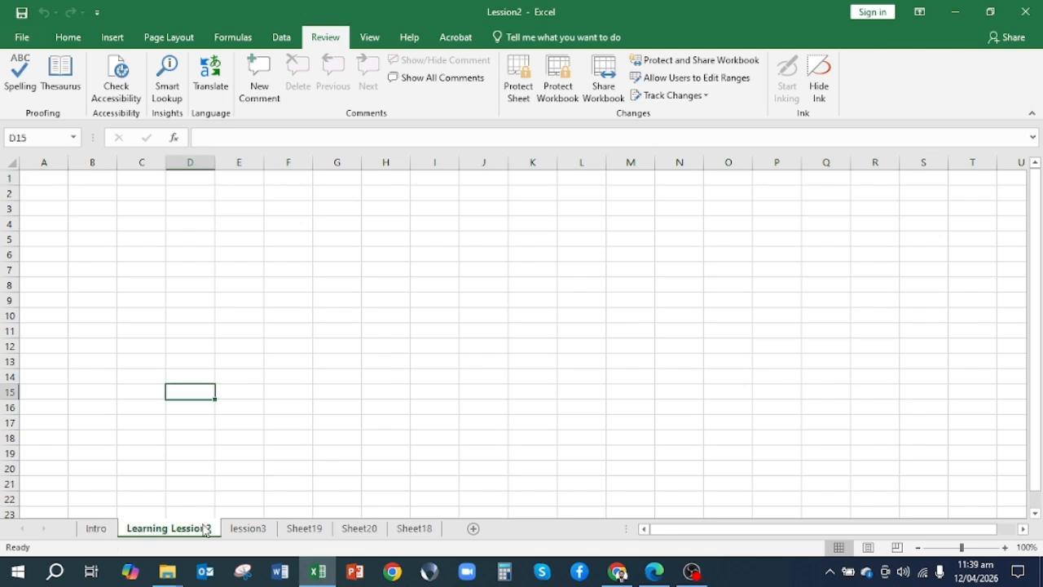
Go to the lession3 worksheet and examine the numbers in column B from B3 down to the empty cell B12
left_click(247, 532)
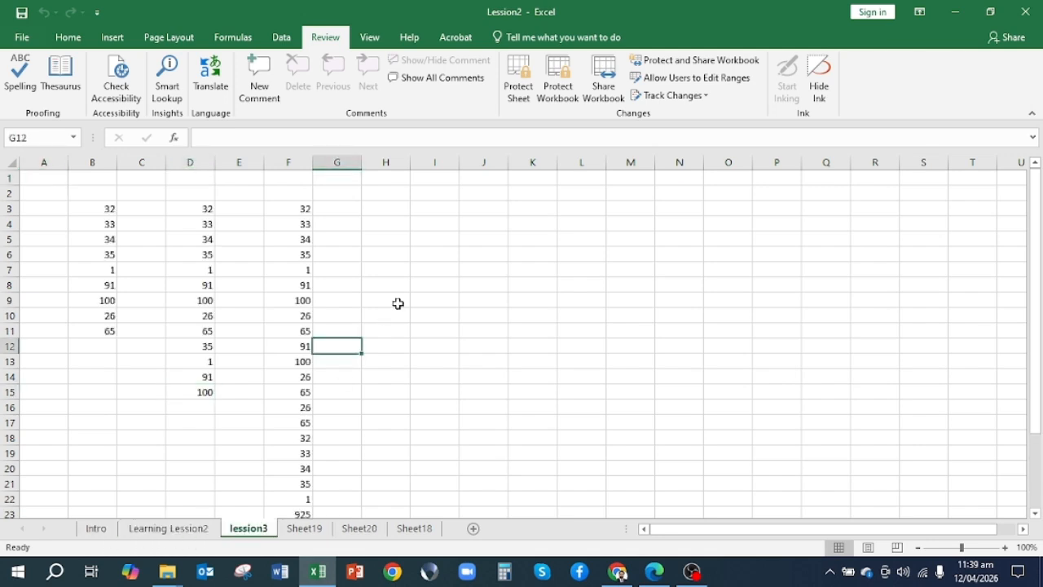
scroll(389, 361, "down", 1)
scroll(389, 360, "up", 1)
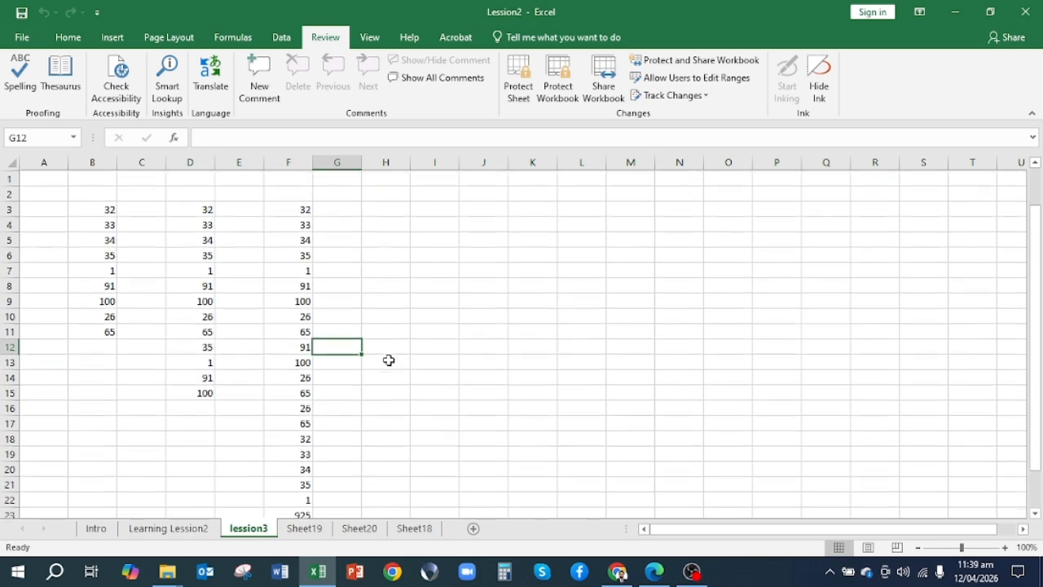
left_click(96, 344)
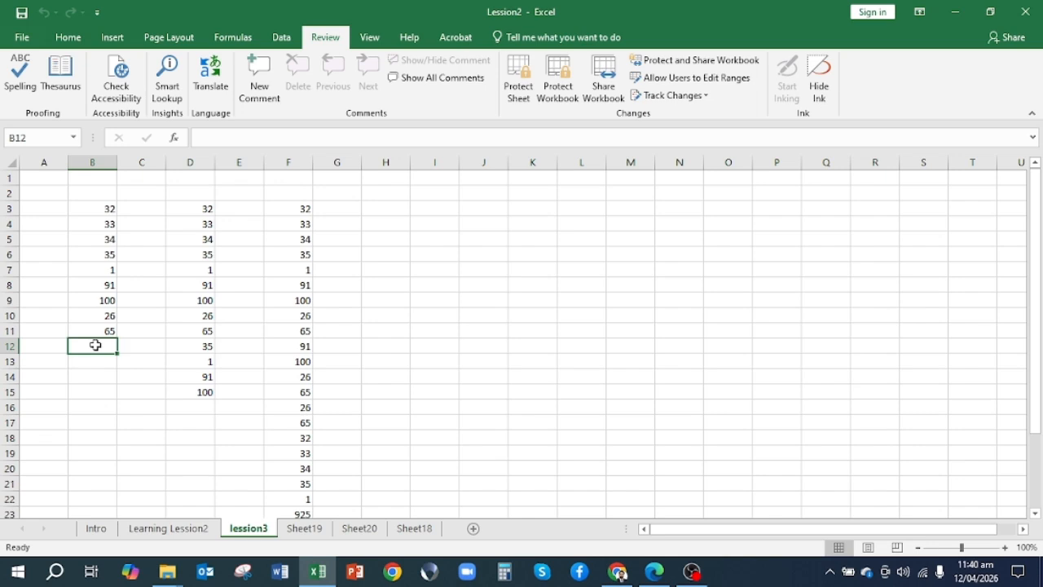
left_click(92, 209)
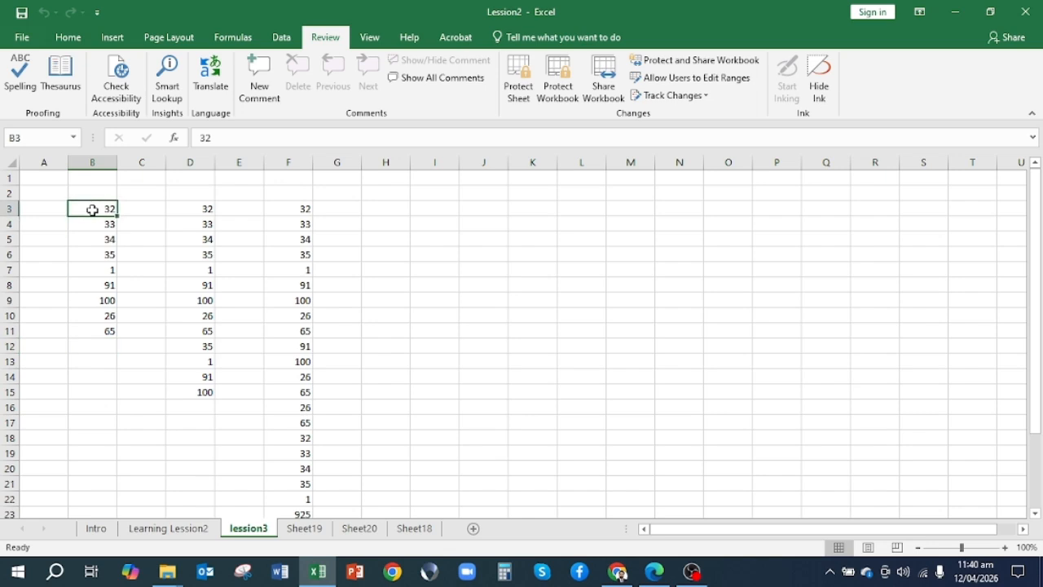
key("Down")
key("Down")
key("Down")
key("Down")
key("Down")
key("Down")
key("Down")
key("Down")
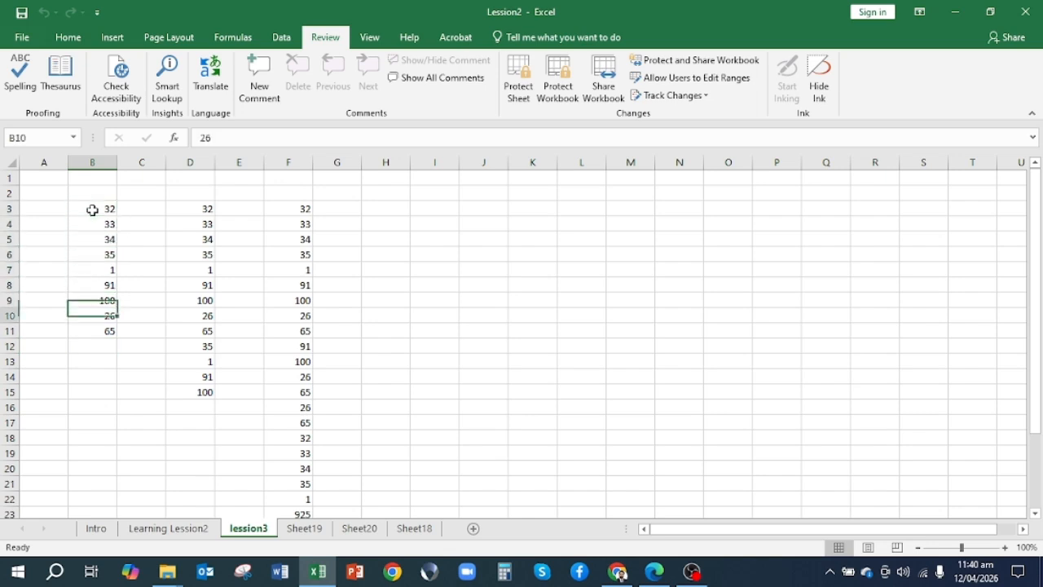
key("Down")
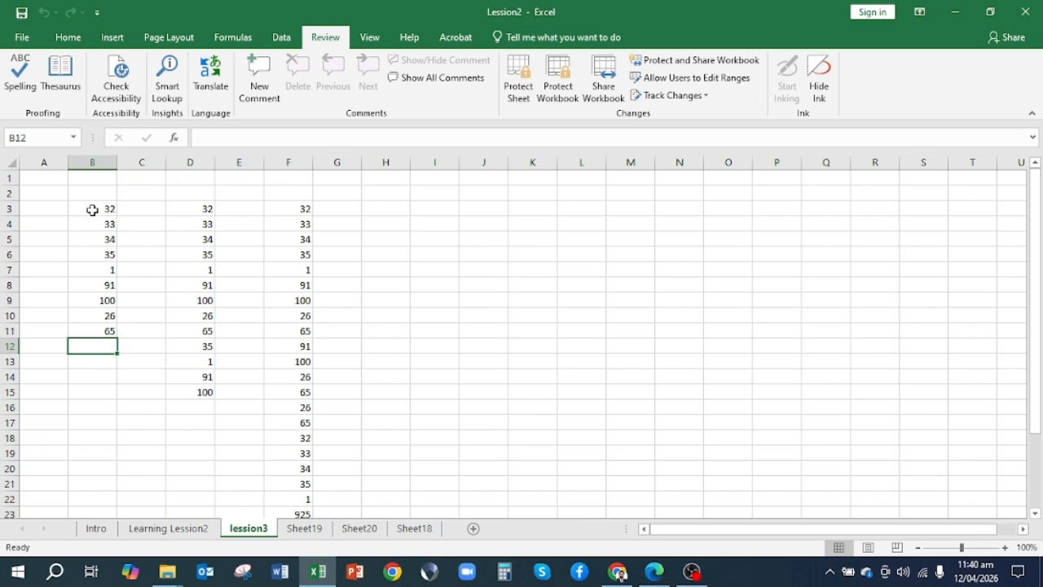
key("Right")
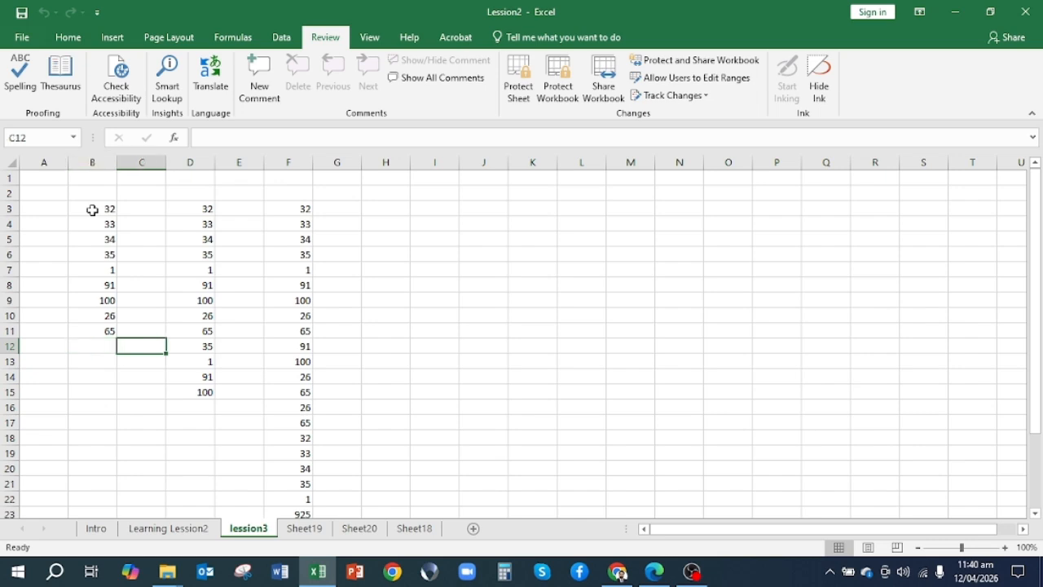
key("Up")
key("Up")
key("Up")
key("Left")
key("Up")
key("Up")
key("Up")
key("Up")
key("Up")
key("Up")
key("Down")
key("Down")
key("Down")
key("Down")
key("Down")
key("Down")
key("Down")
key("Down")
key("Down")
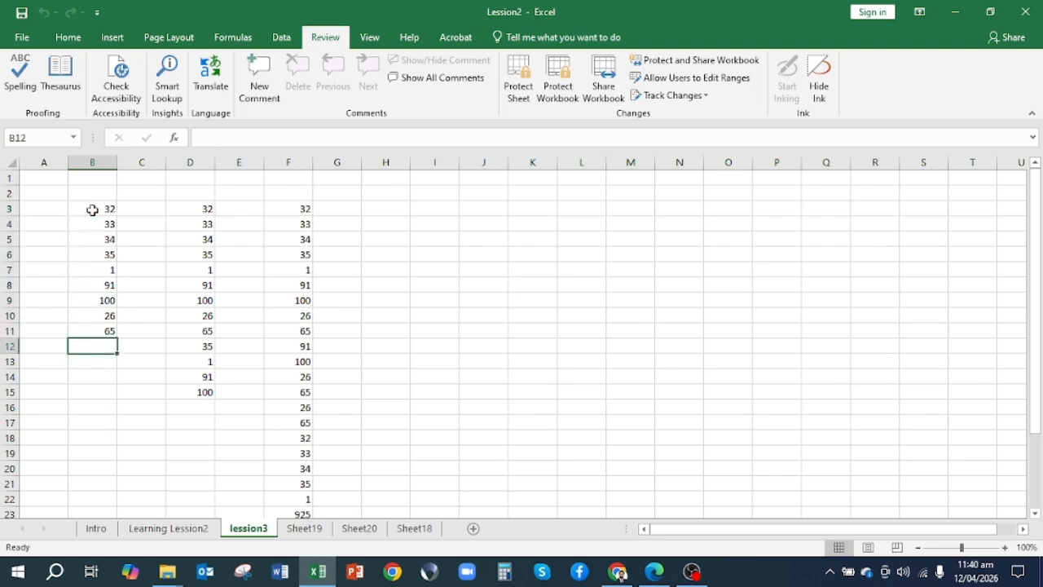
Total column B's numbers in cell B12 with the formula =SUM(B3:B11) and check the entered formula
type("=")
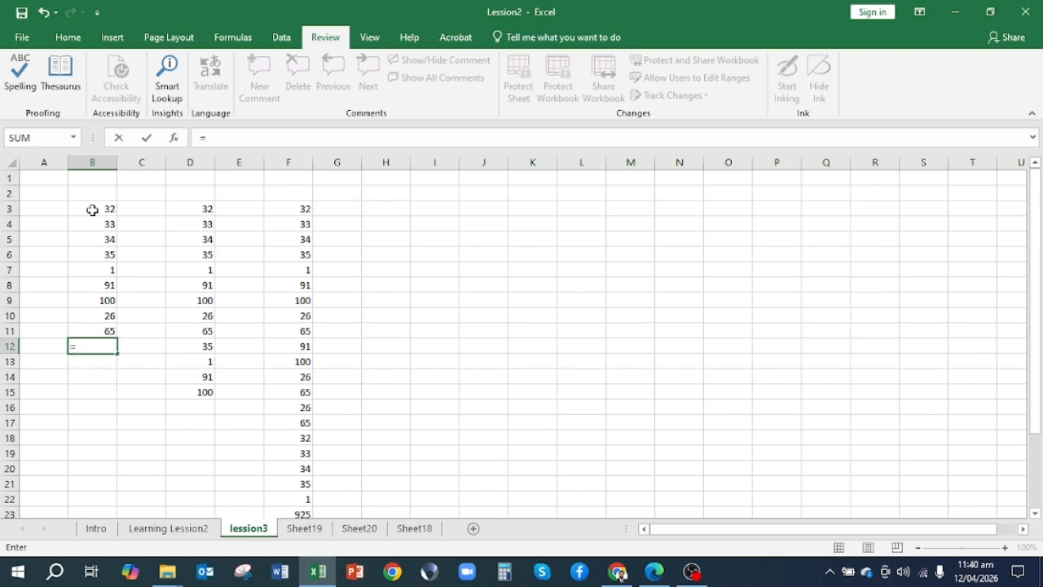
type("sum")
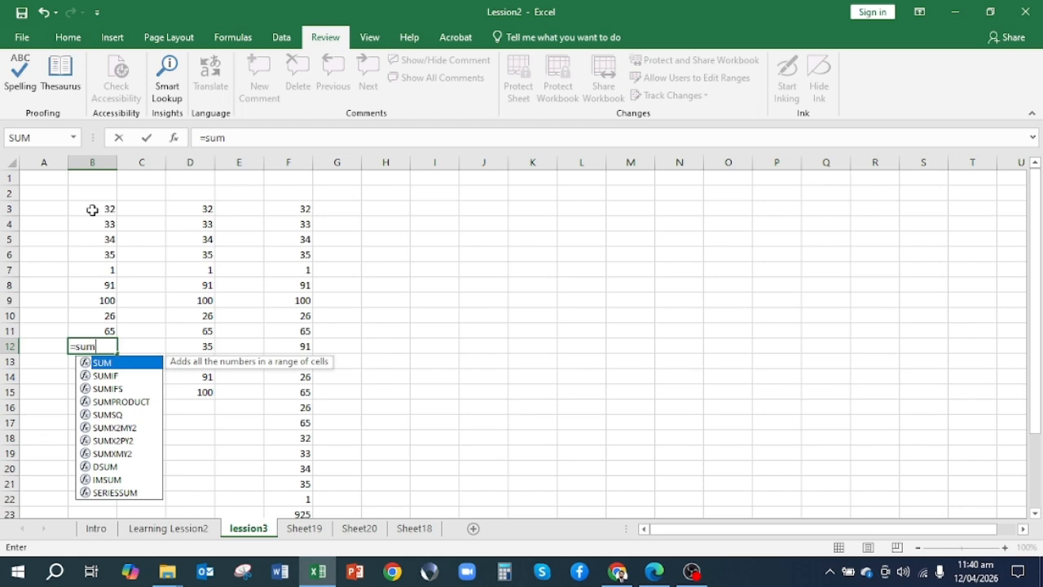
type("(")
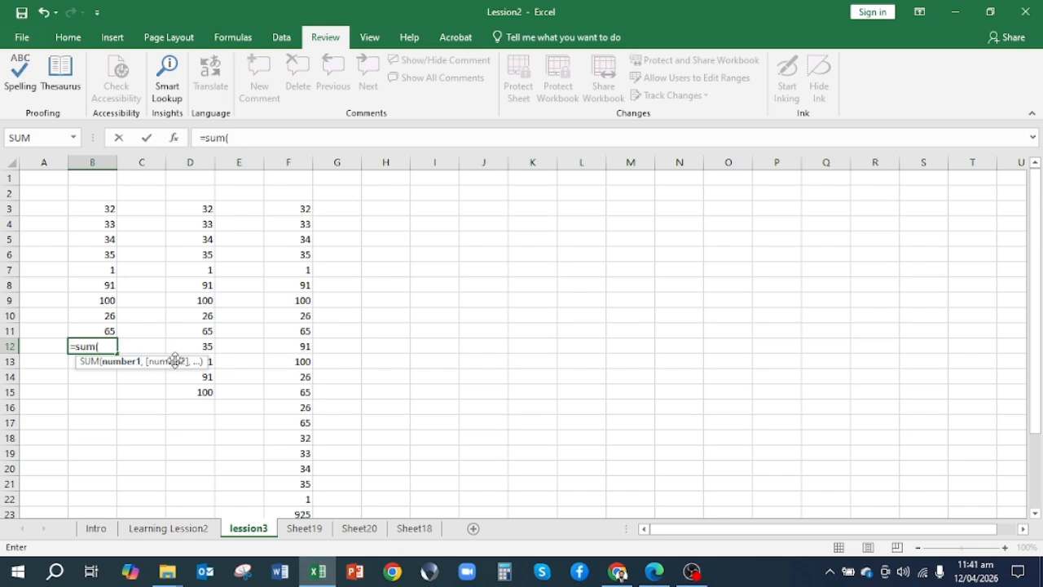
left_click(95, 209)
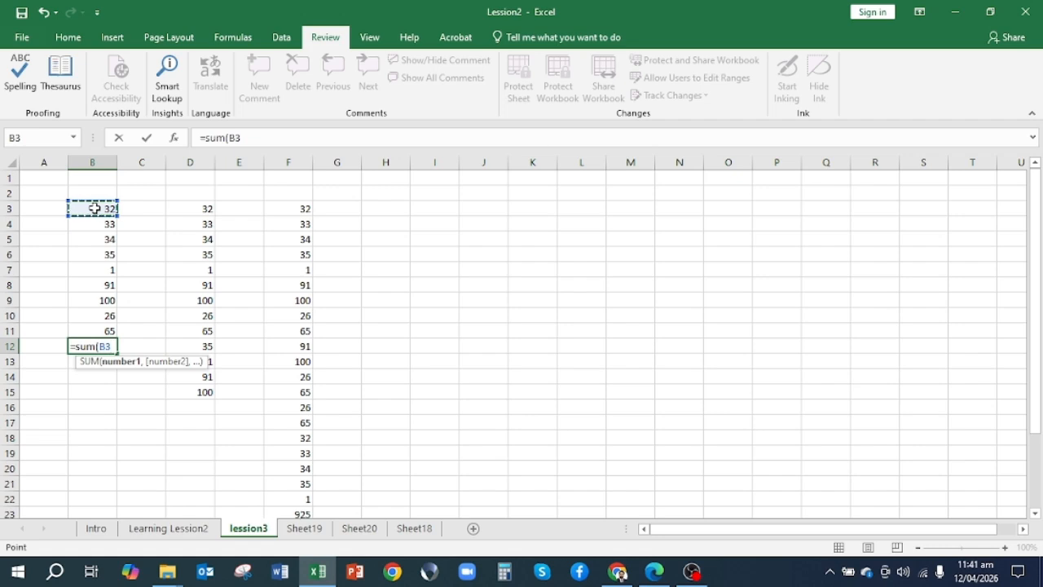
left_click_drag(95, 209, 98, 255)
key("shift+Down")
key("shift+Down")
key("shift+Down")
key("shift+Down")
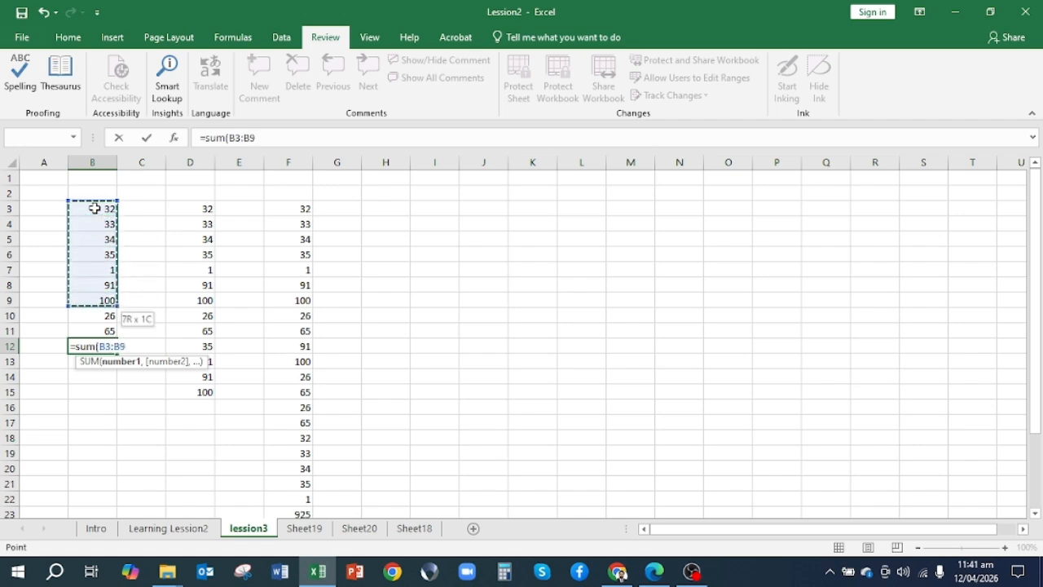
key("shift+Down")
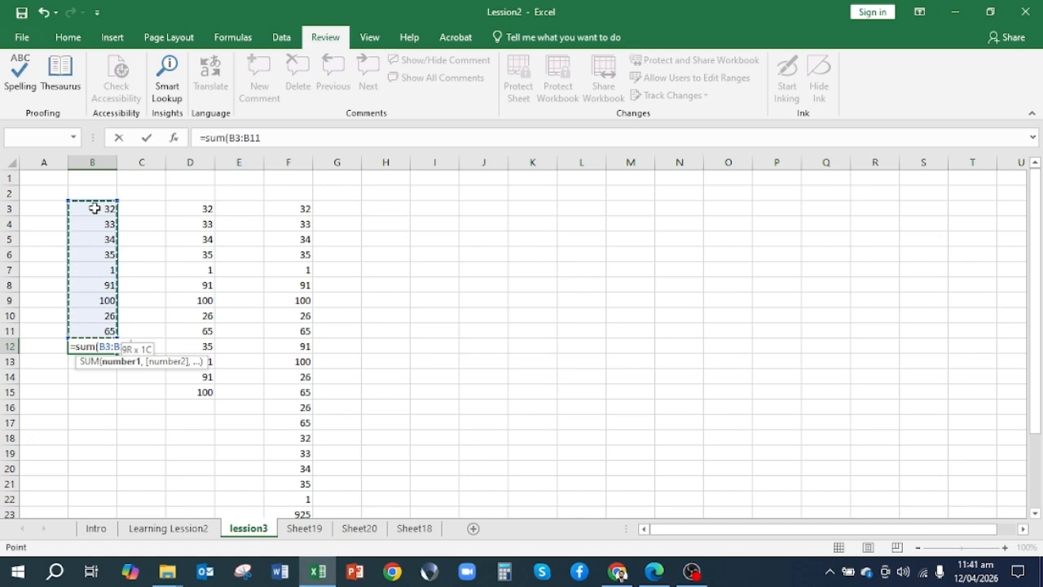
key("Return")
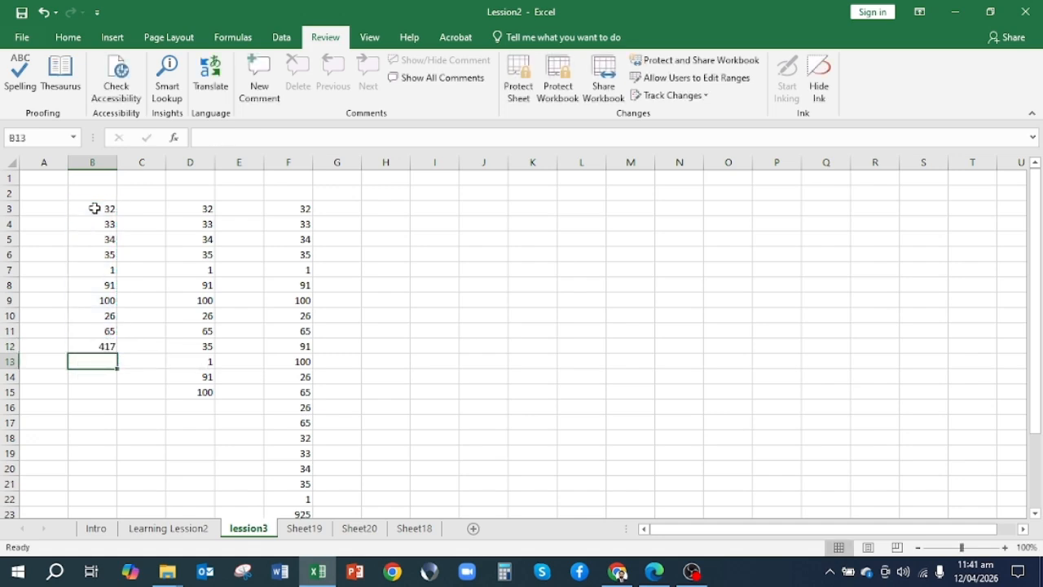
left_click(103, 346)
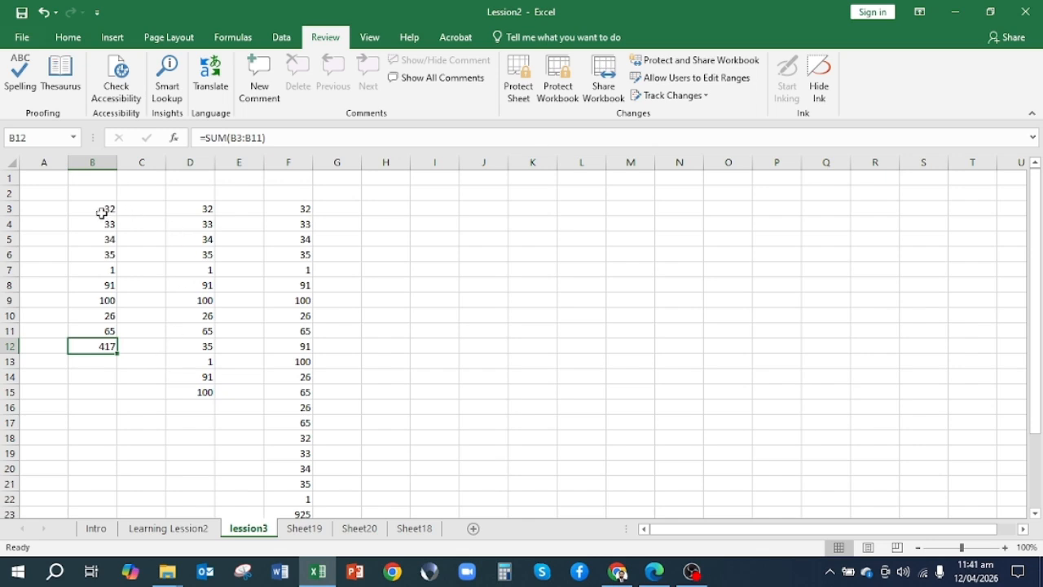
Total column D's numbers in cell D16 with the formula =SUM(D3:D15)
left_click(202, 408)
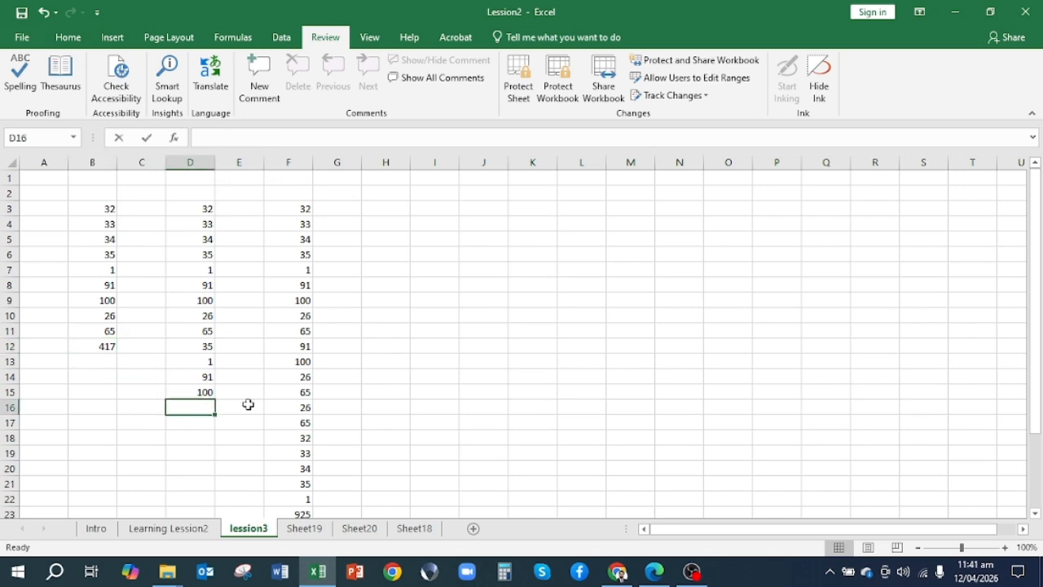
type("=sum")
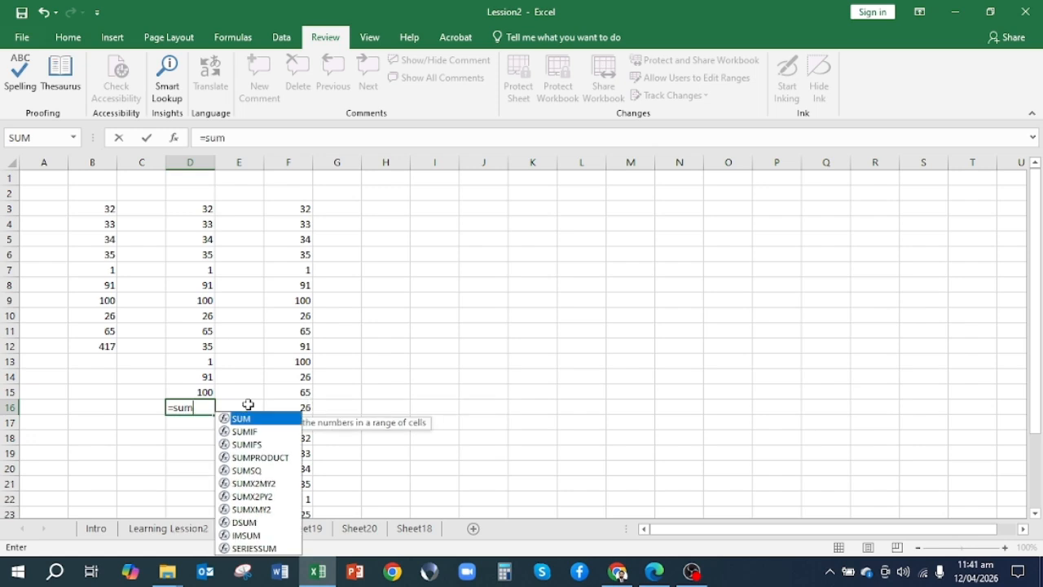
type("(")
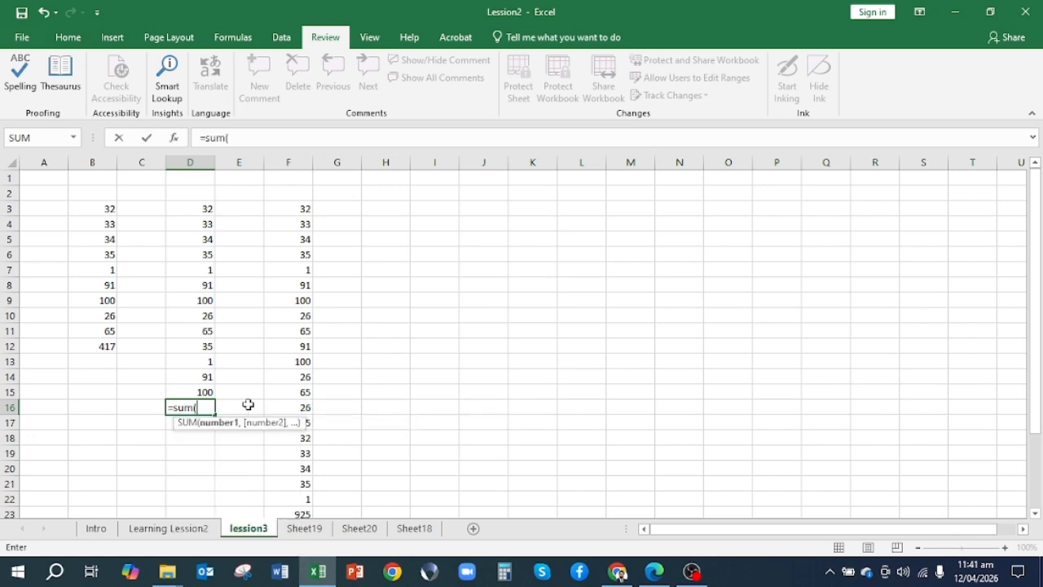
left_click(200, 205)
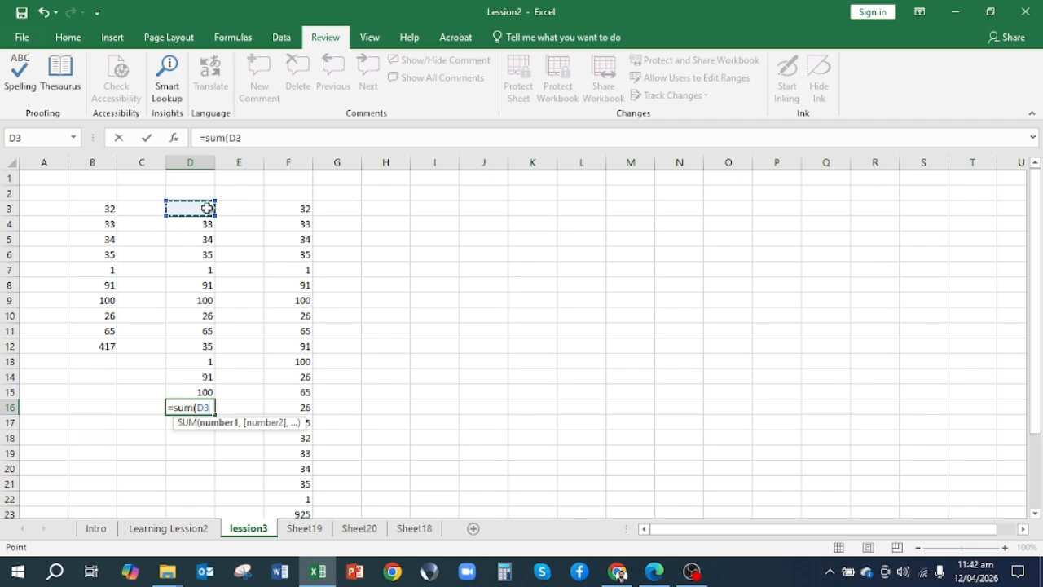
left_click_drag(204, 208, 182, 393)
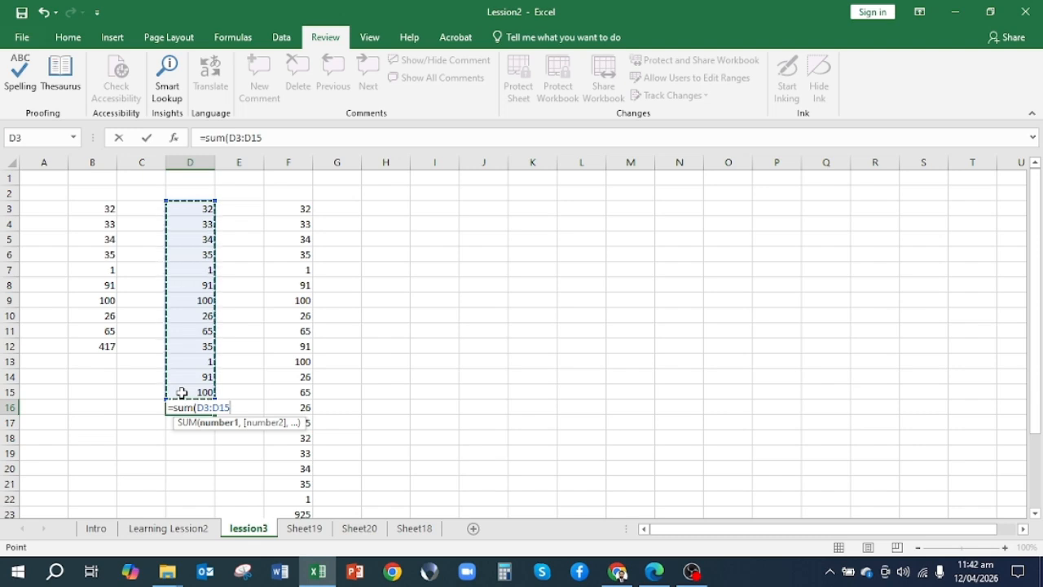
key("Return")
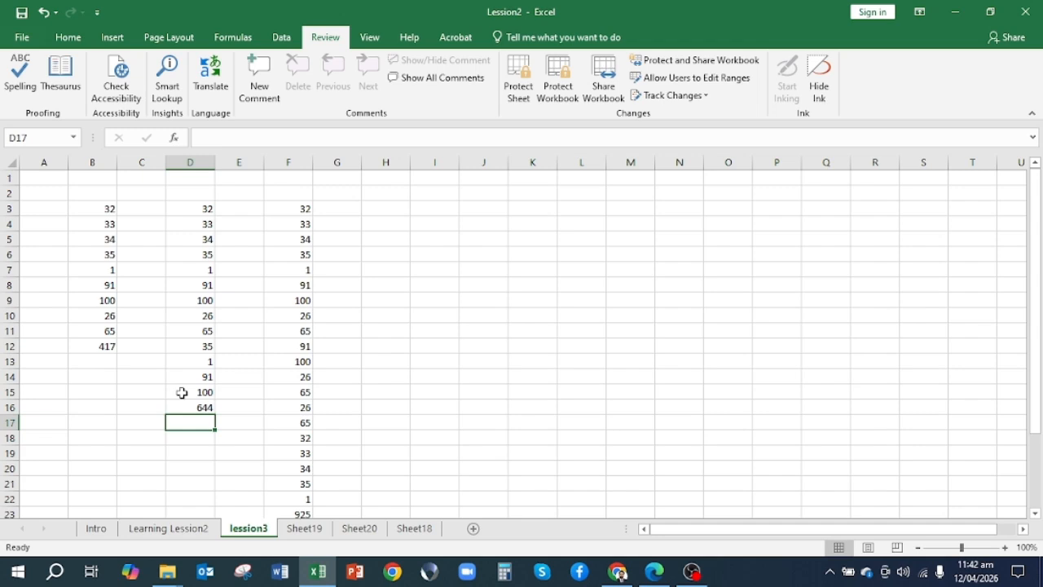
Clear the existing SUM formula from cell F23 below column F's numbers
key("Up")
key("Up")
key("Left")
key("Up")
key("Up")
key("Up")
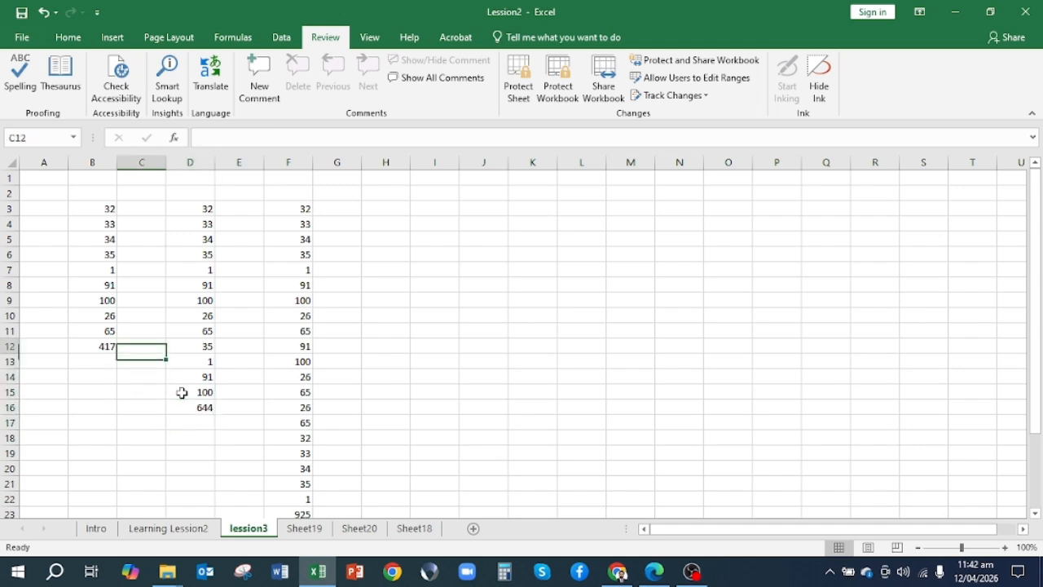
key("Right")
key("Right")
key("Right")
key("Down")
key("Down")
key("Down")
key("Down")
key("Down")
key("Down")
key("Down")
key("Down")
key("Down")
key("Down")
key("Down")
key("Down")
key("Down")
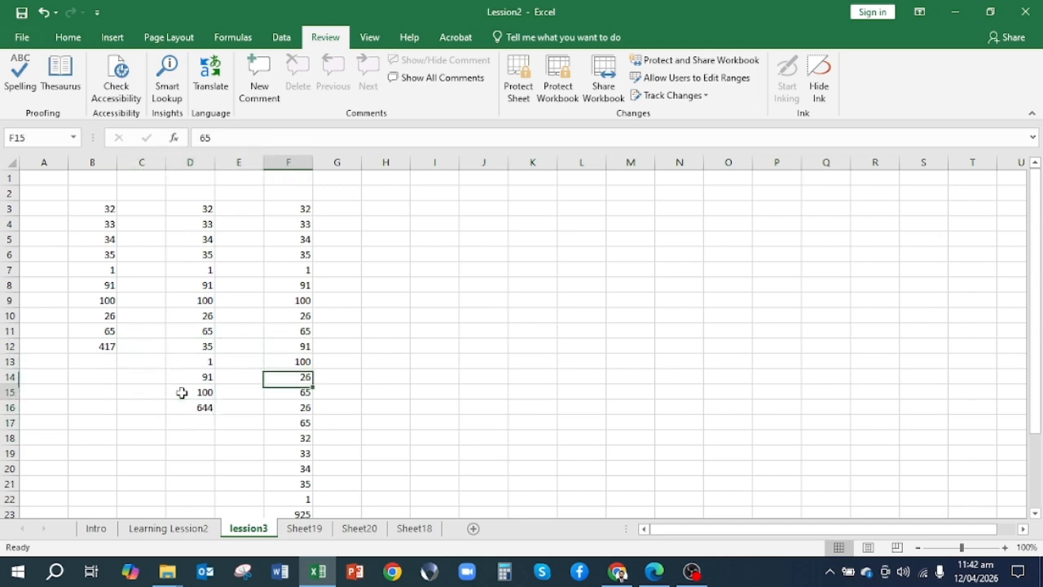
key("Down")
key("Down")
key("Up")
key("Up")
key("Up")
key("Up")
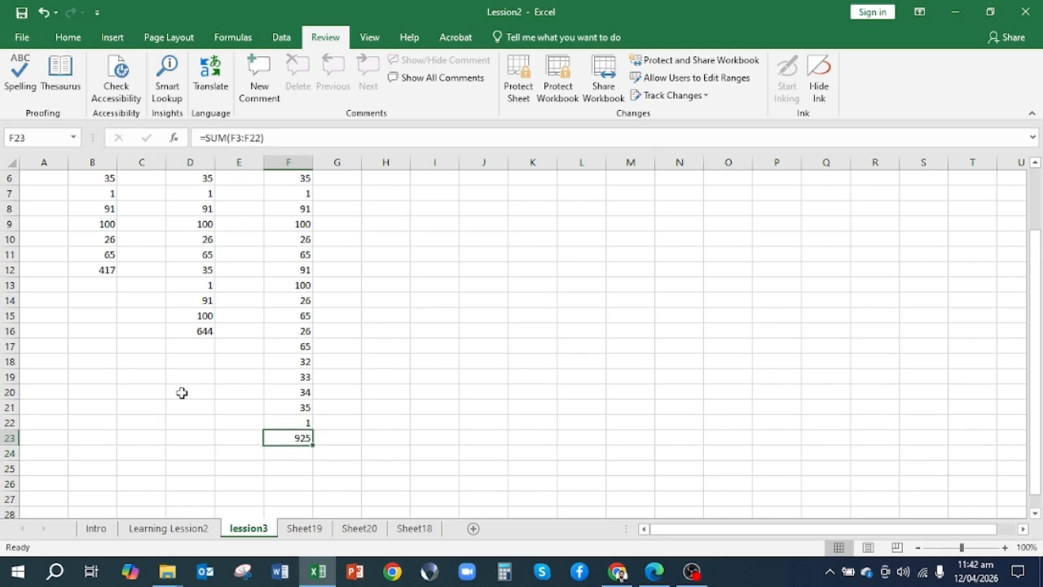
key("Delete")
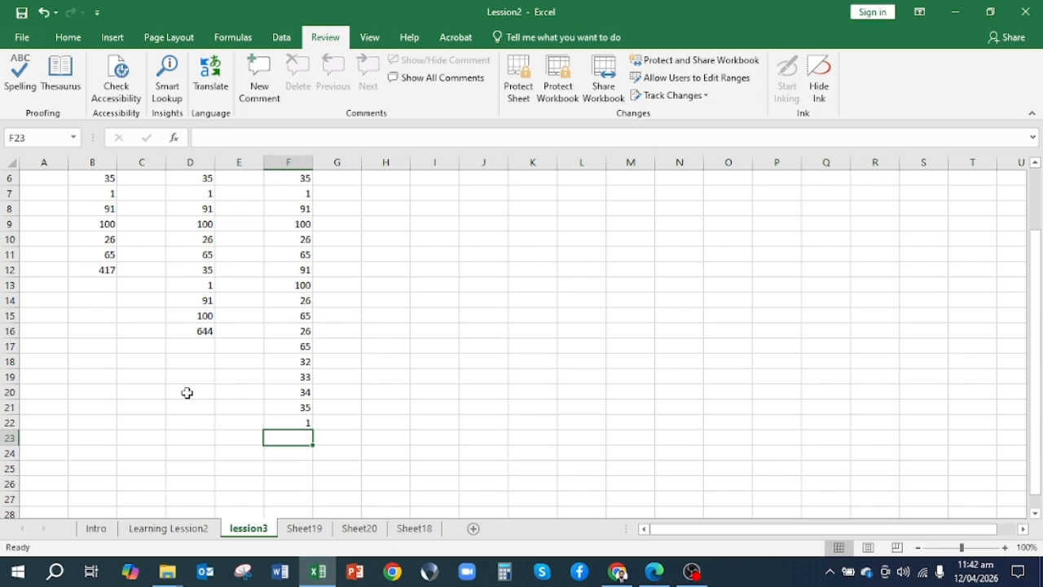
Total column F's numbers in cell F23 with the formula =SUM(F3:F22)
type("=")
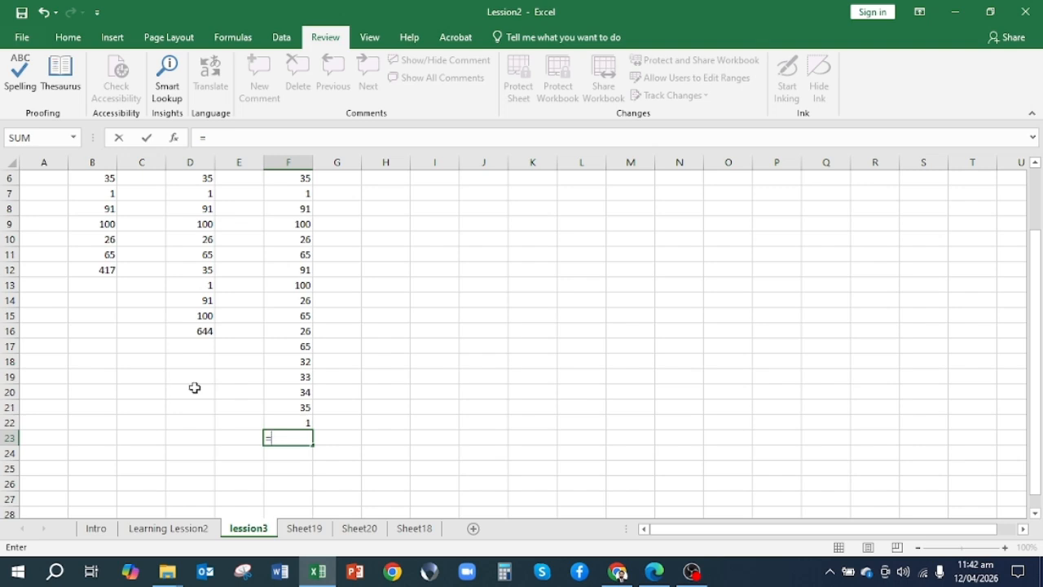
type("su")
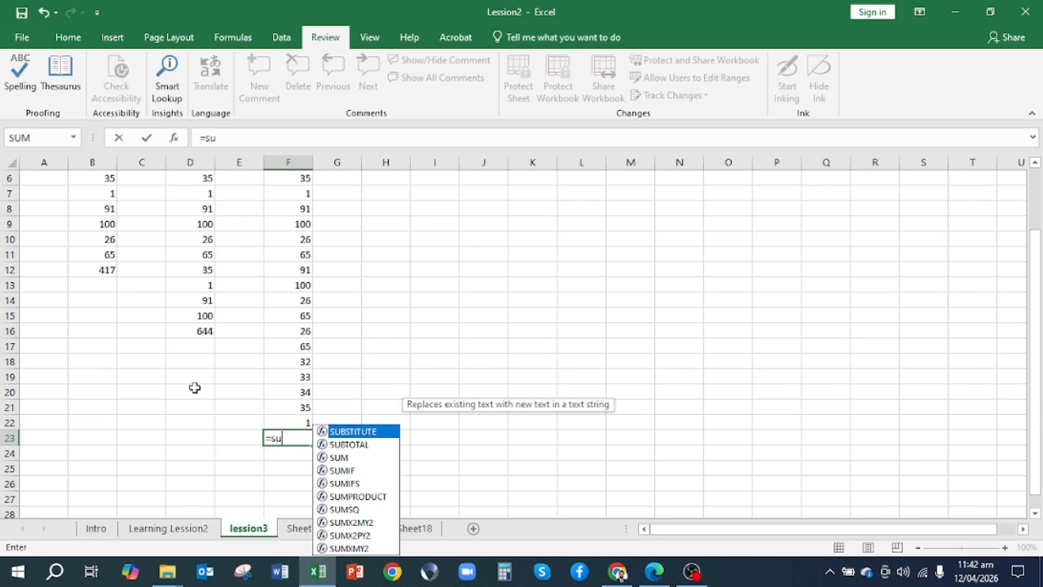
type("m")
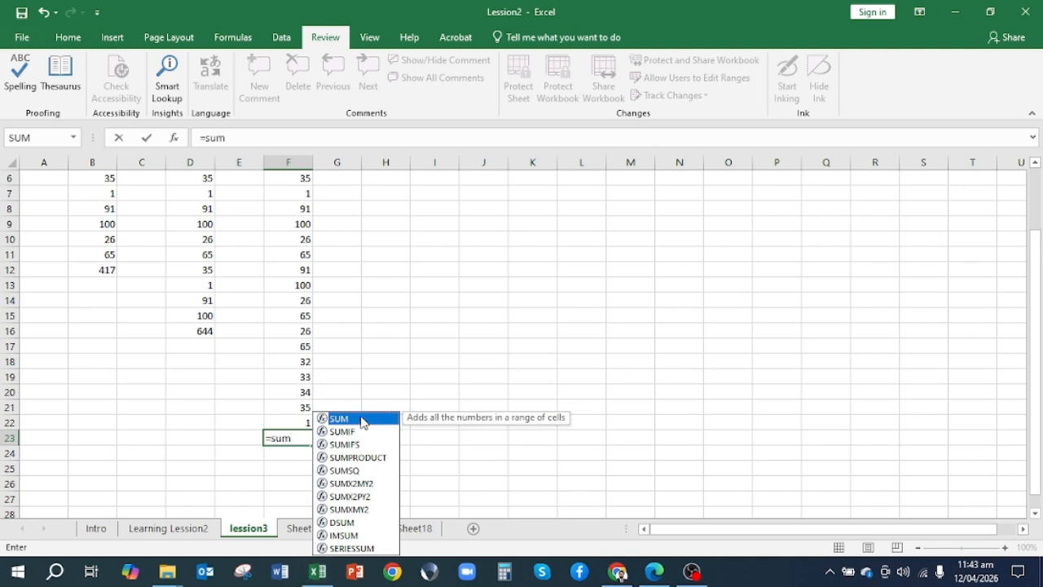
left_click(295, 438)
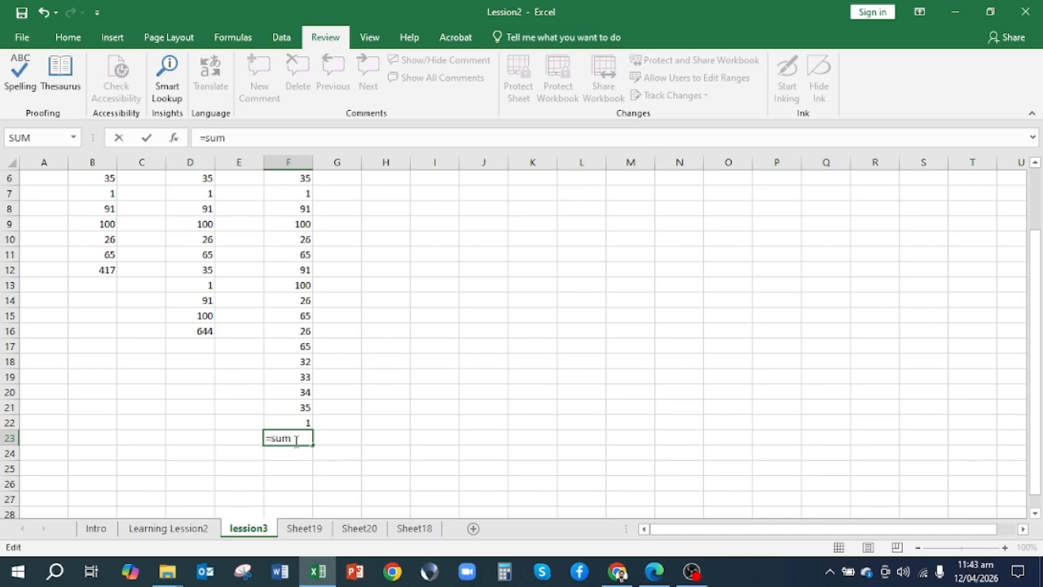
type("(")
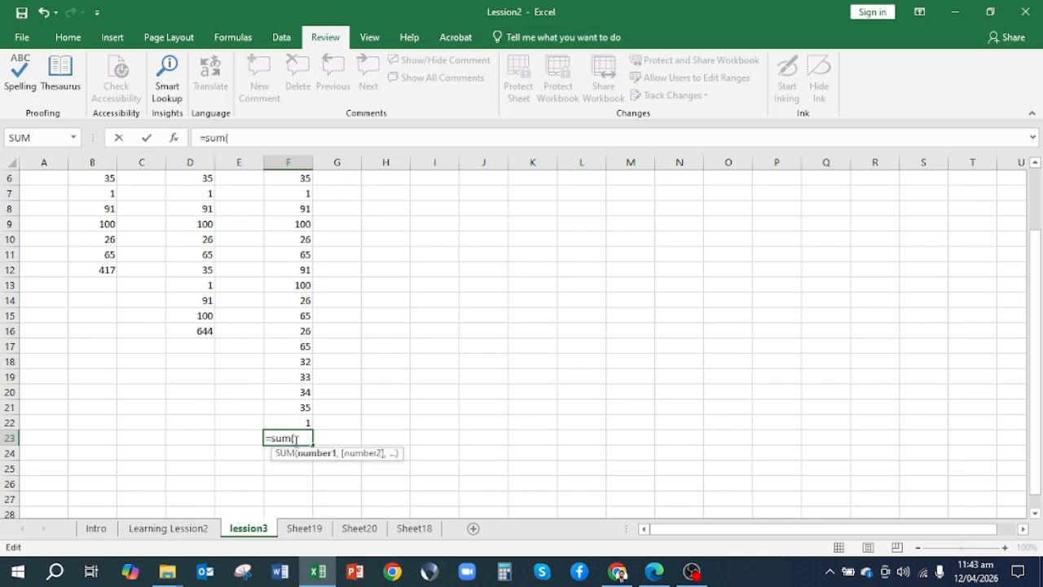
scroll(299, 260, "up", 2)
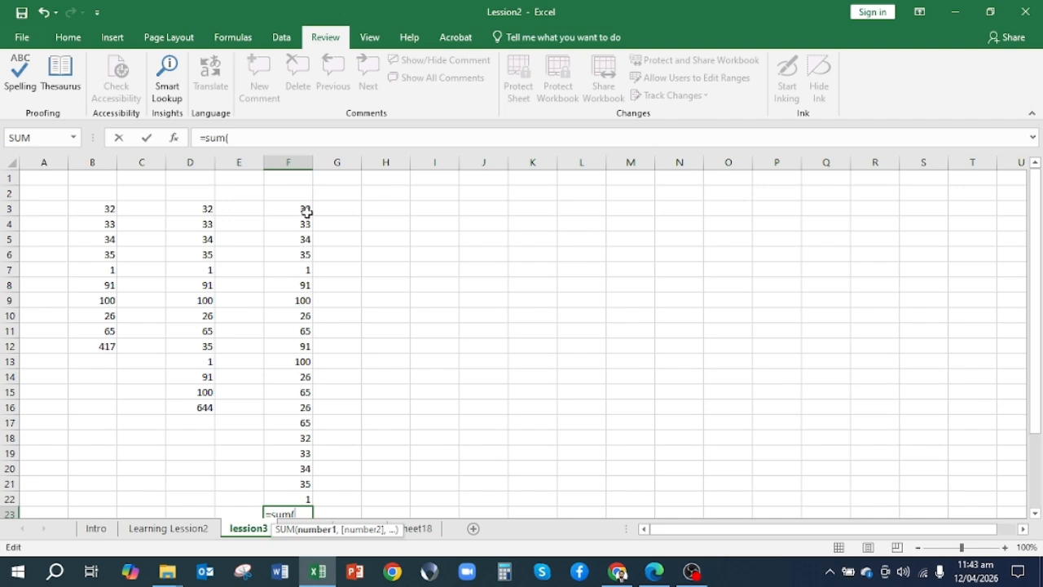
left_click(307, 212)
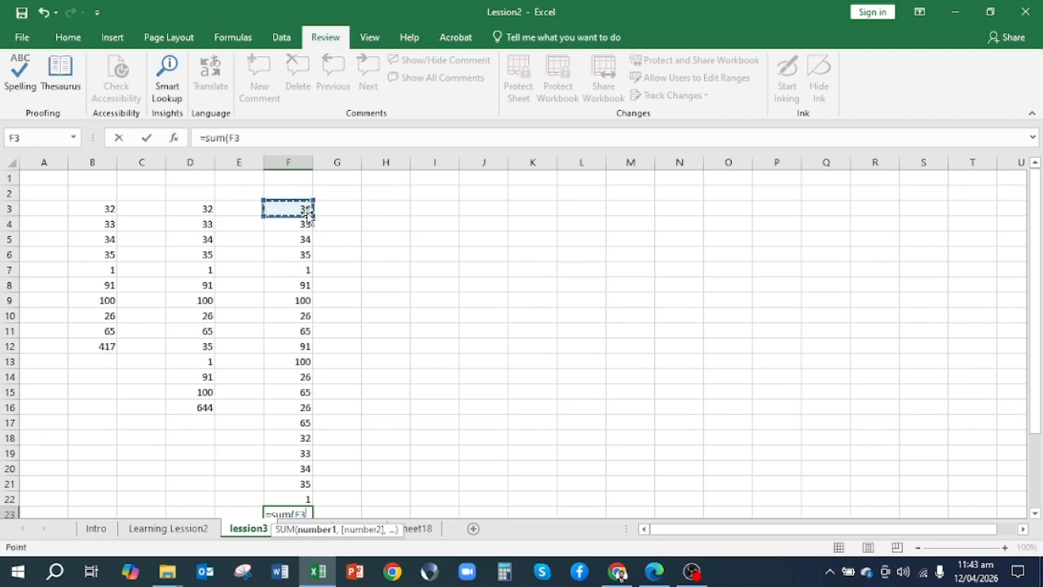
left_click_drag(308, 213, 307, 417)
key("Return")
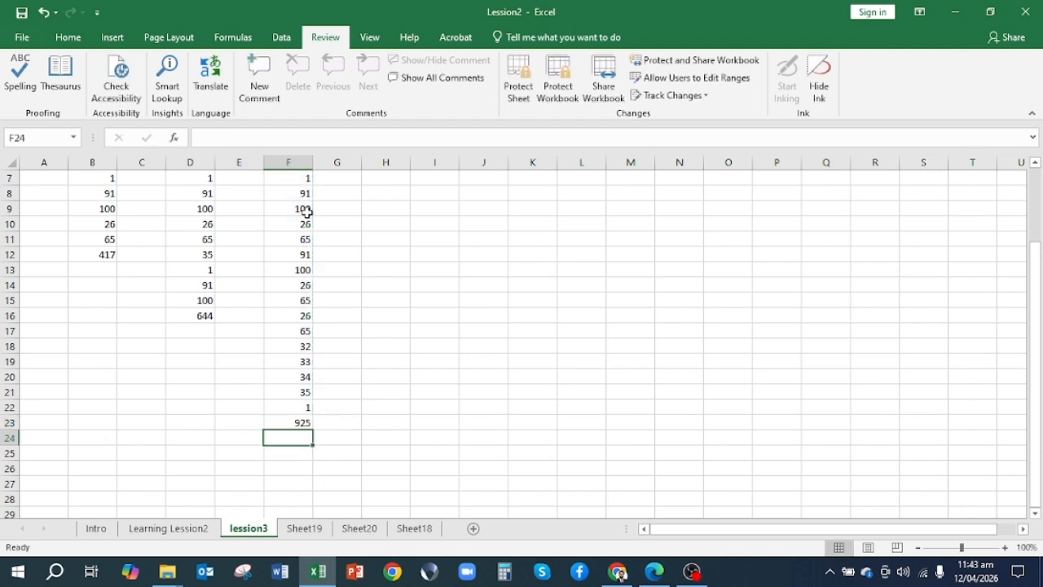
Look over column B's numbers and the total beneath them
key("Home")
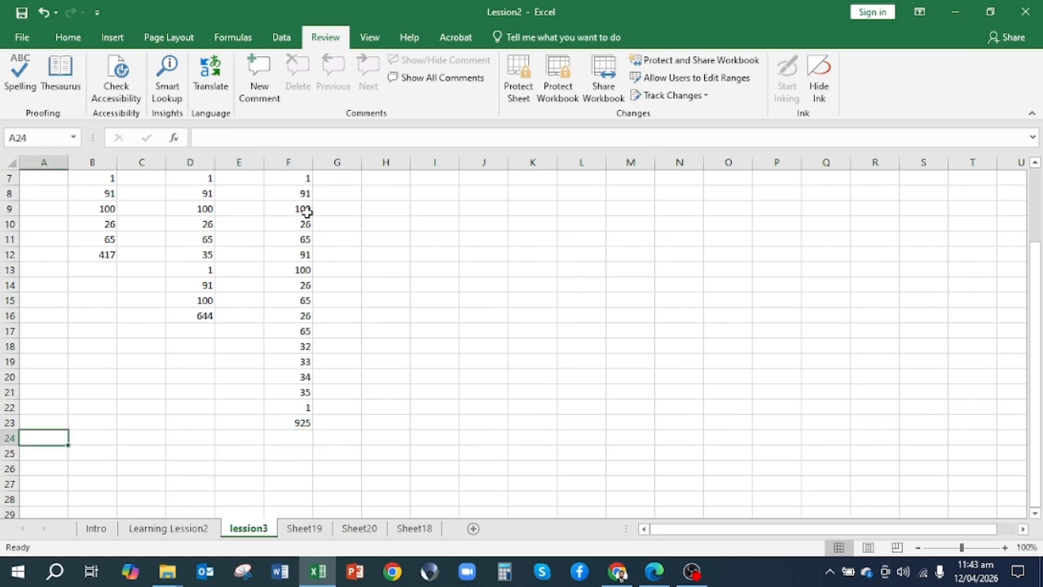
key("Right")
key("Up")
key("Up")
key("Up")
key("Up")
key("Up")
key("Up")
key("Up")
key("Up")
key("Up")
key("Up")
key("Up")
key("Up")
key("Up")
key("Up")
key("Up")
key("Up")
key("Up")
key("Up")
key("Up")
key("Up")
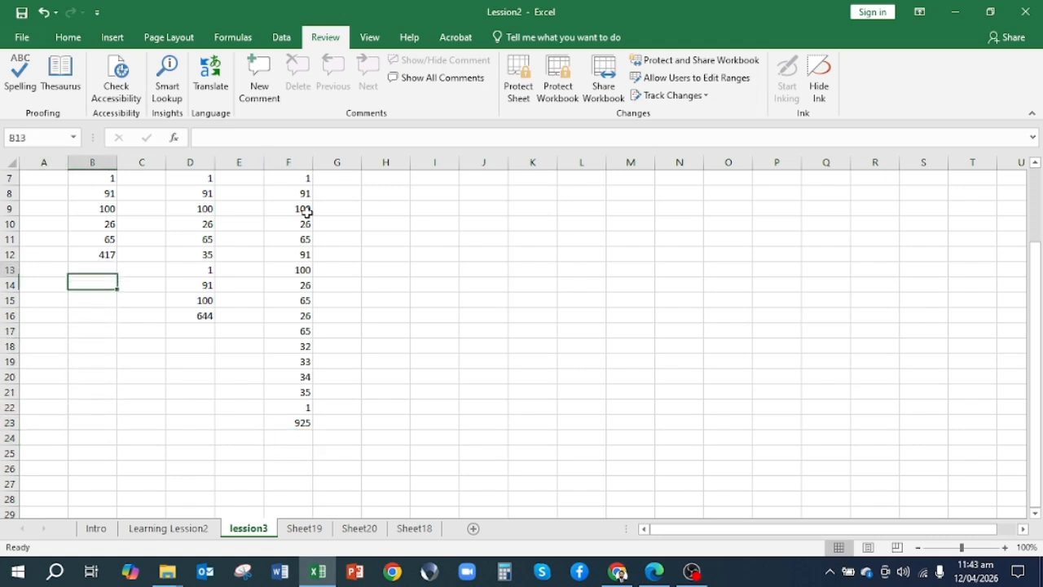
key("Up")
key("Down")
key("Down")
key("Down")
key("Down")
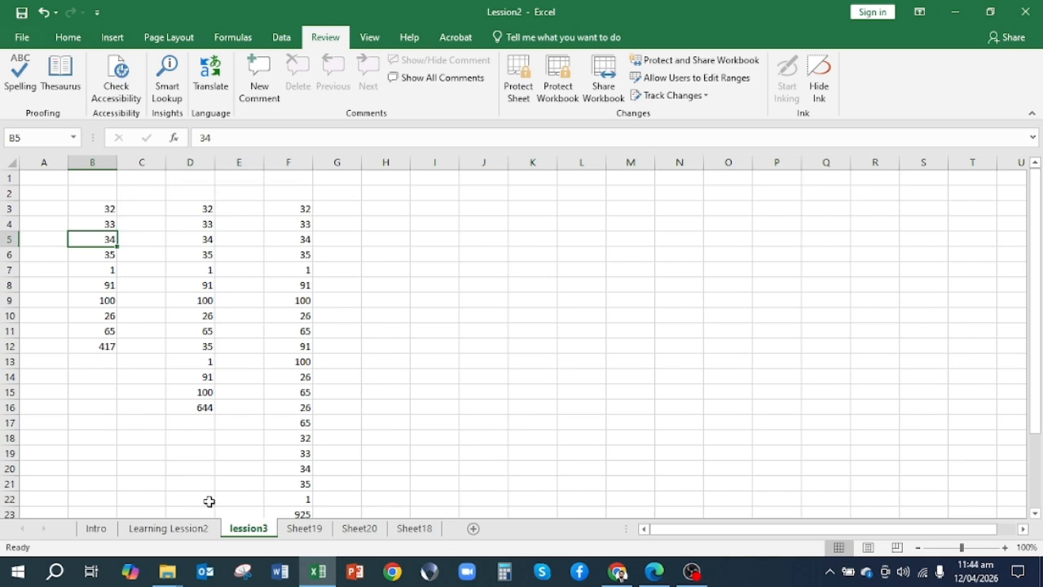
List the worksheet operations Hide, Delete and Rename in cells J9 to J11 of the lession3 sheet
right_click(250, 531)
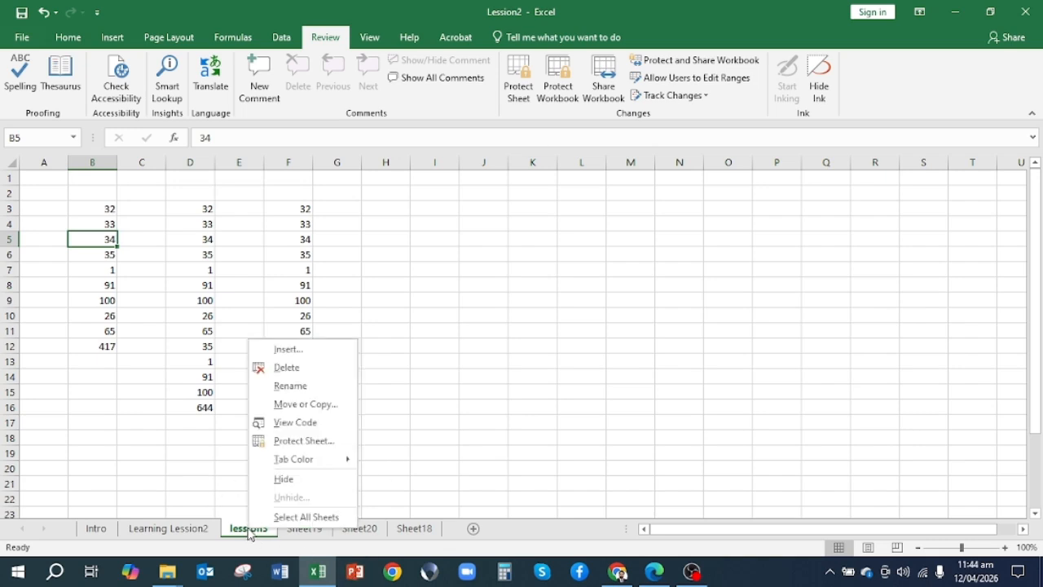
left_click(542, 418)
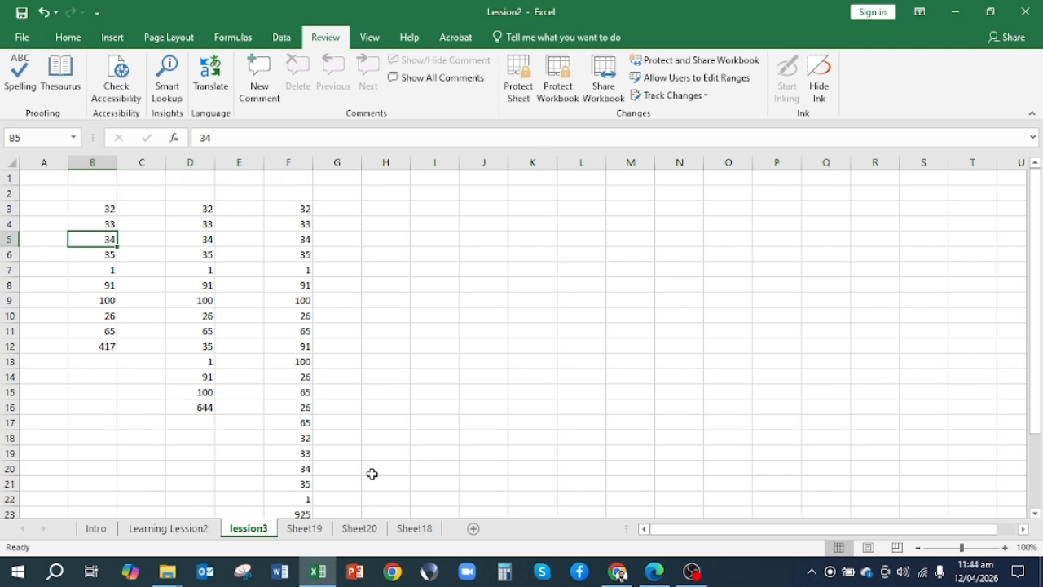
left_click(486, 295)
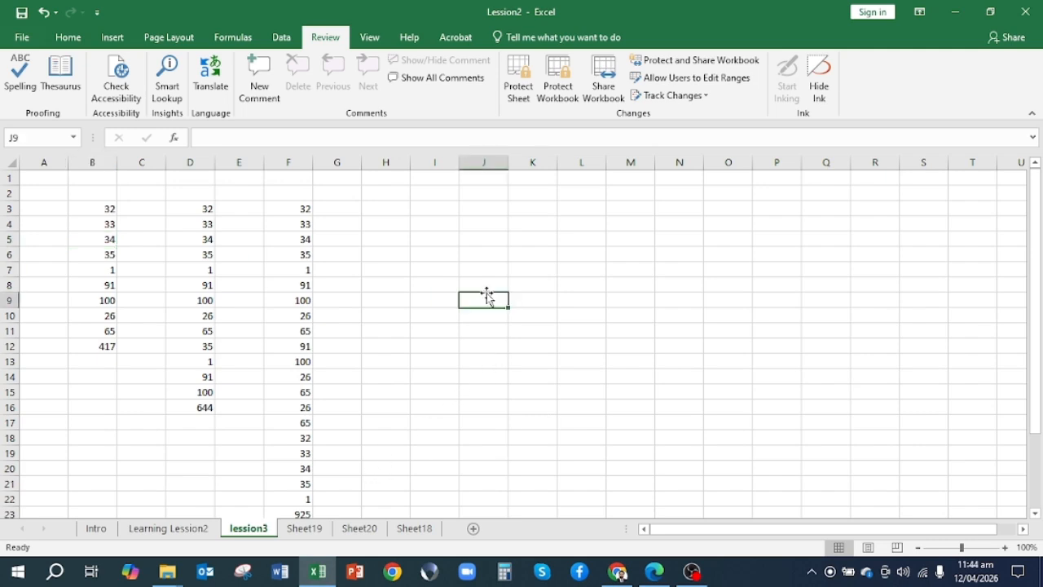
type("Hide")
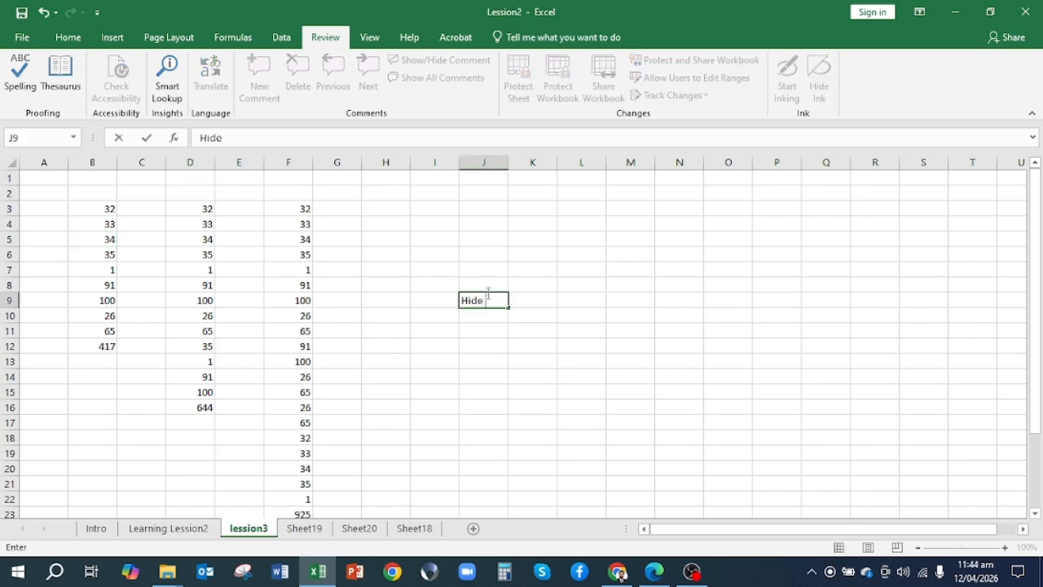
key("Return")
type("Delete")
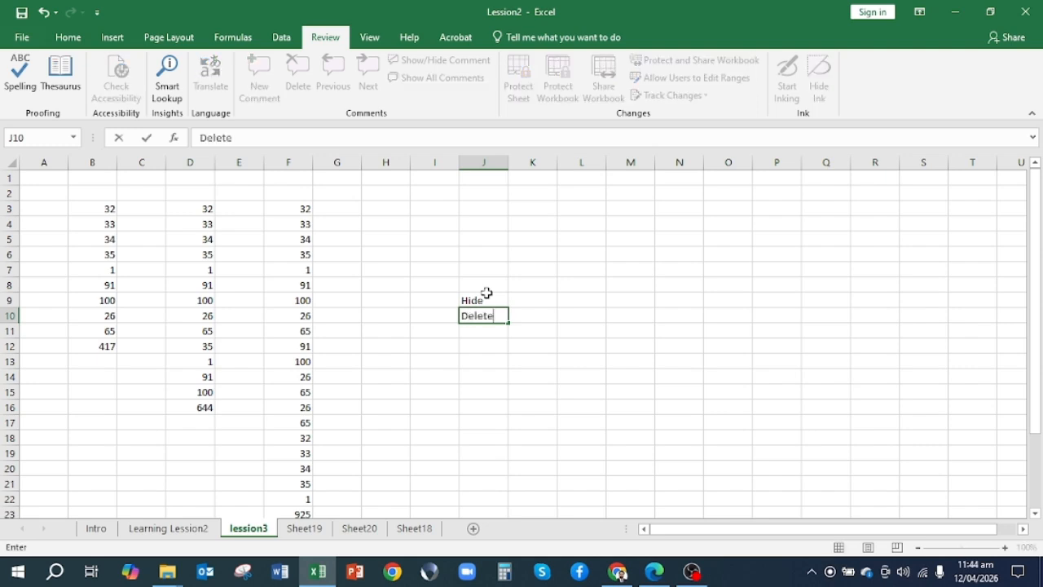
key("Return")
type("Rename")
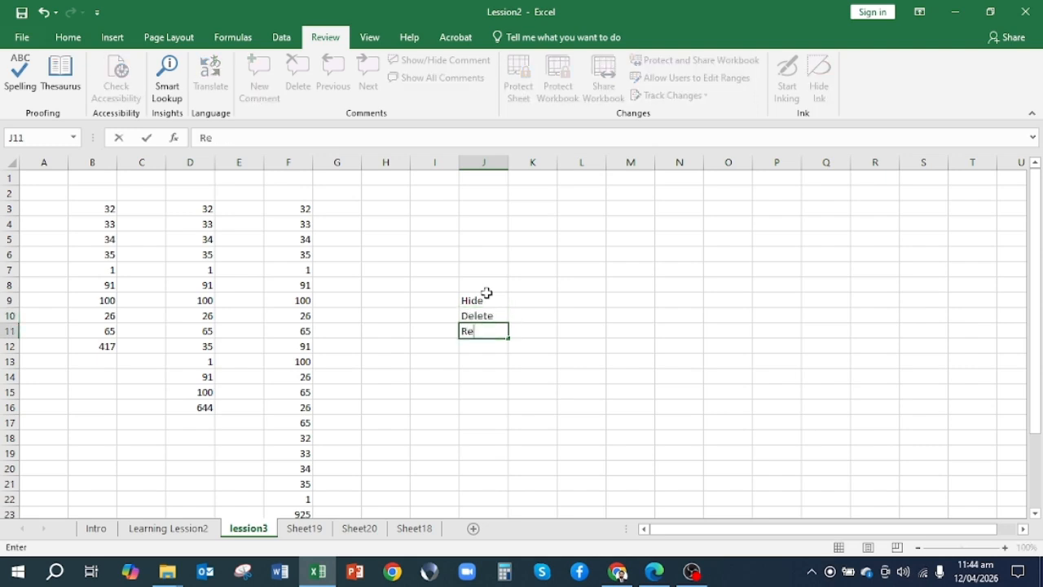
key("Return")
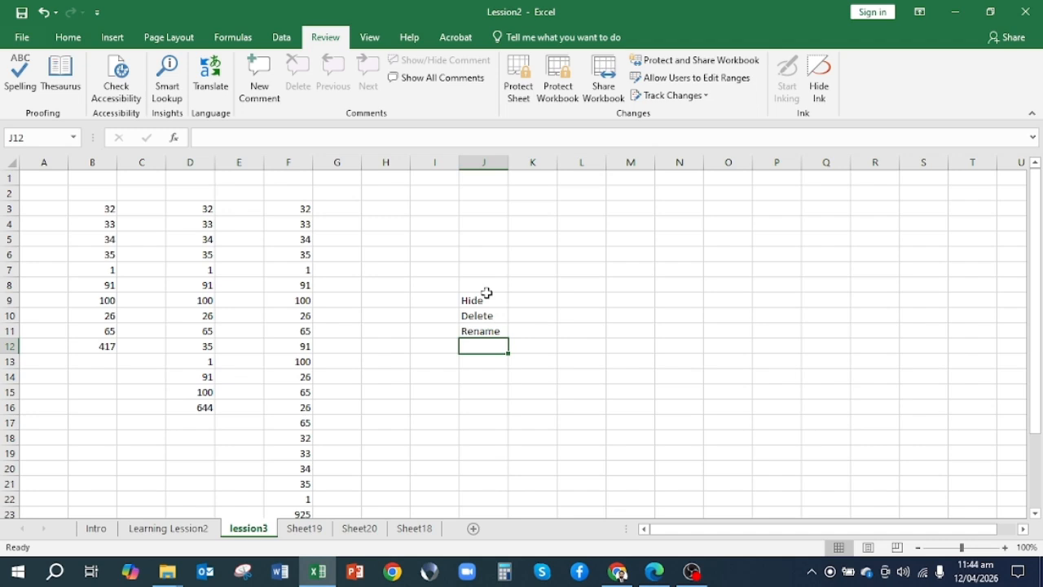
left_click(526, 314)
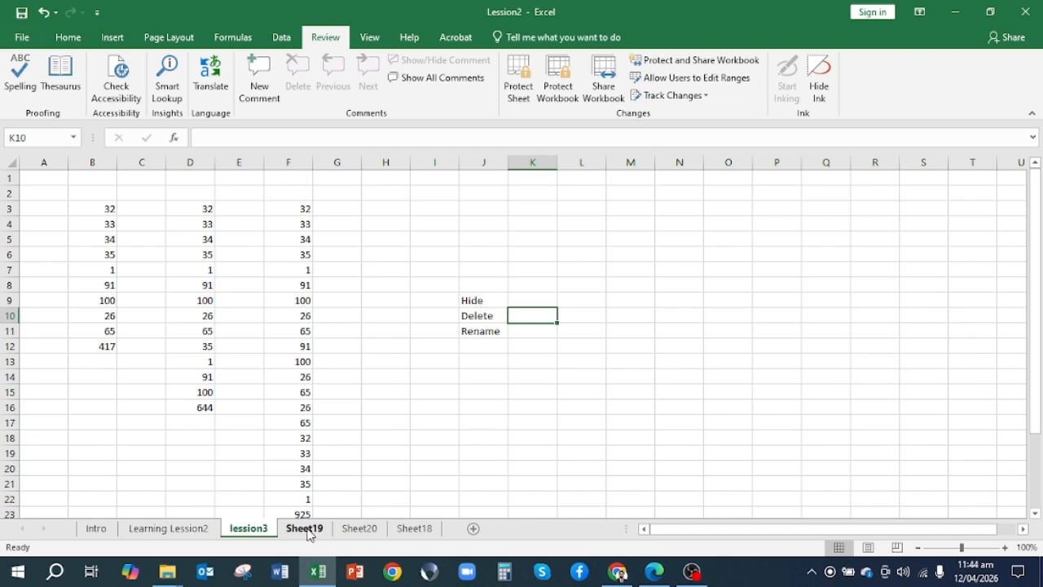
Hide the worksheets Learning Lession2, Sheet19, Sheet20 and Sheet18
left_click(183, 531)
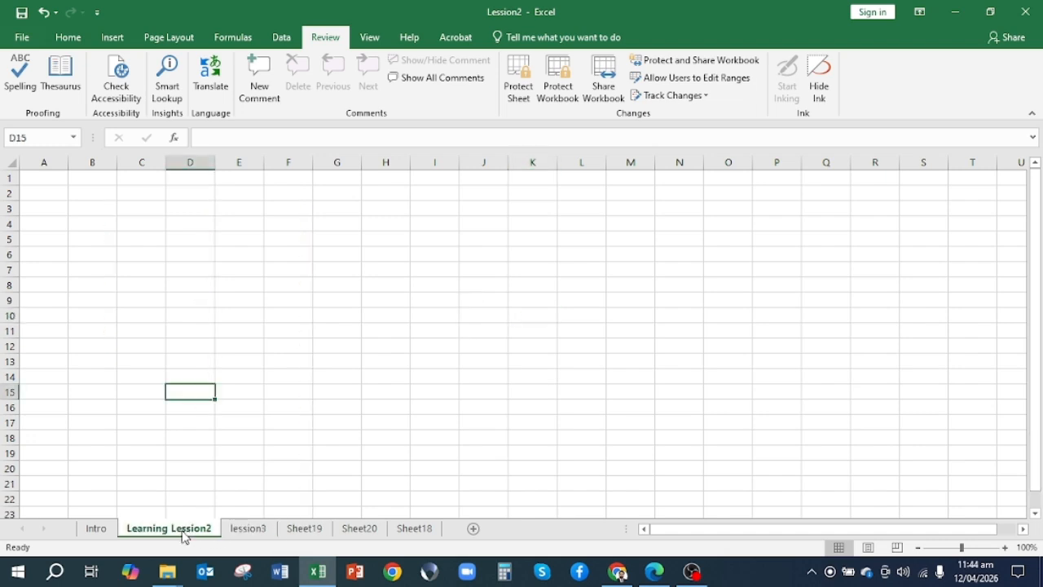
right_click(183, 536)
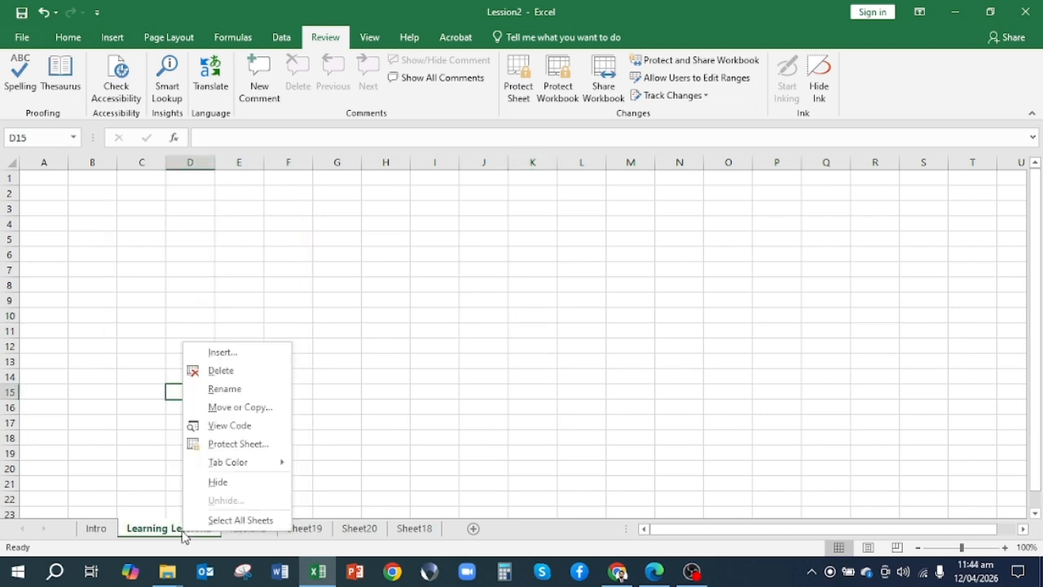
left_click(220, 484)
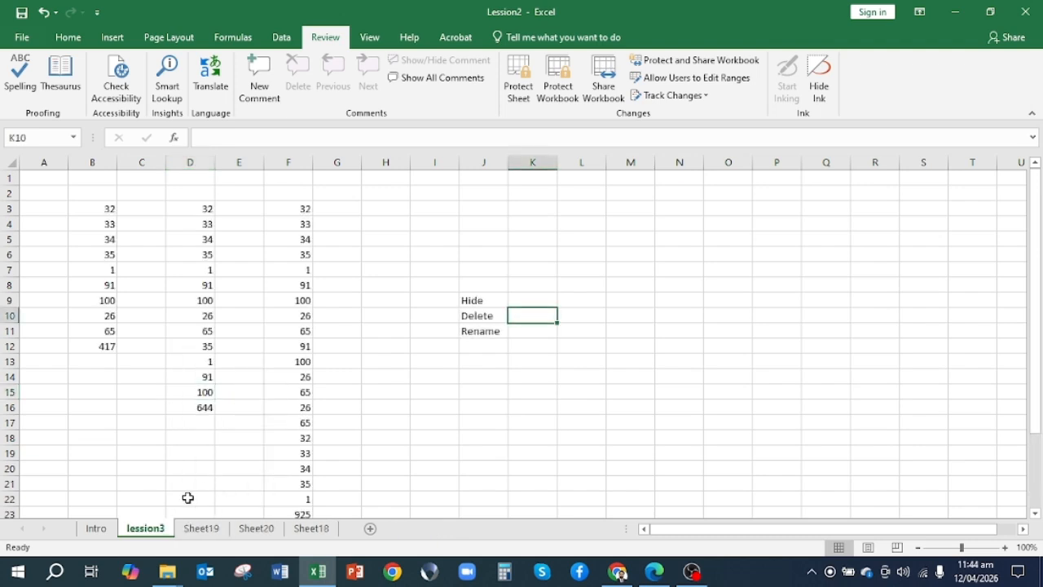
left_click(211, 531)
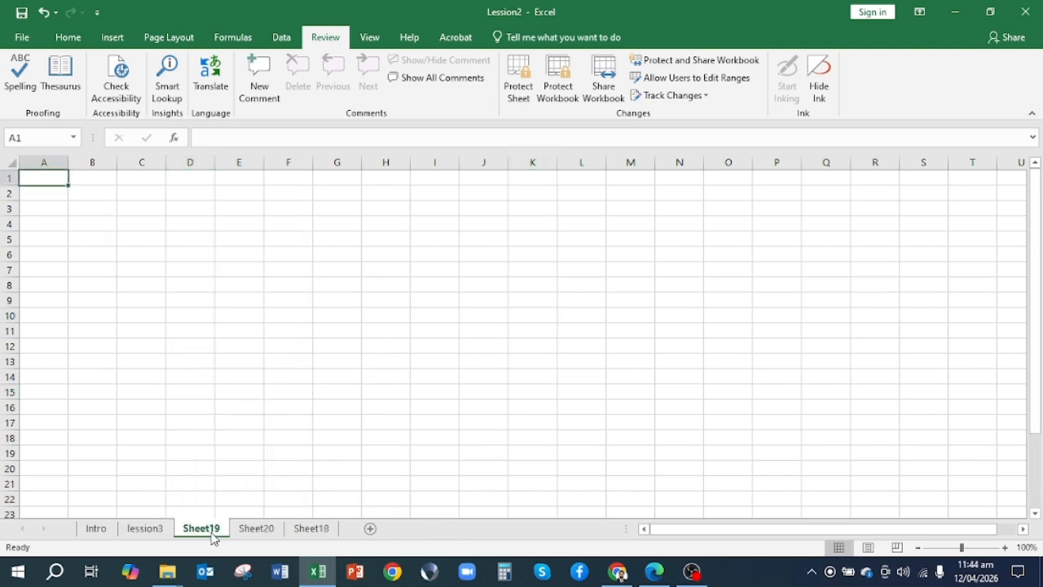
right_click(212, 531)
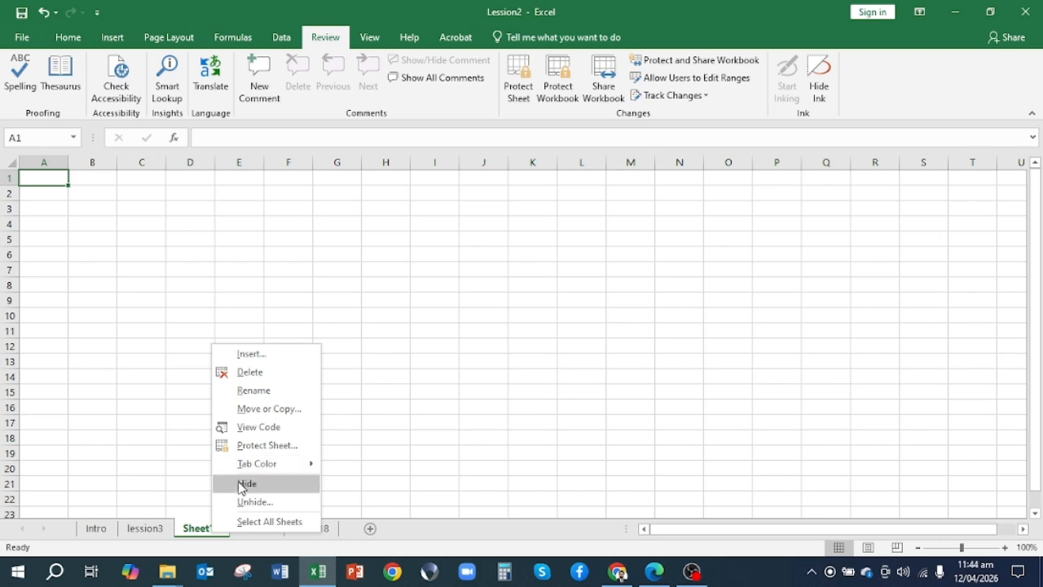
left_click(244, 483)
right_click(220, 535)
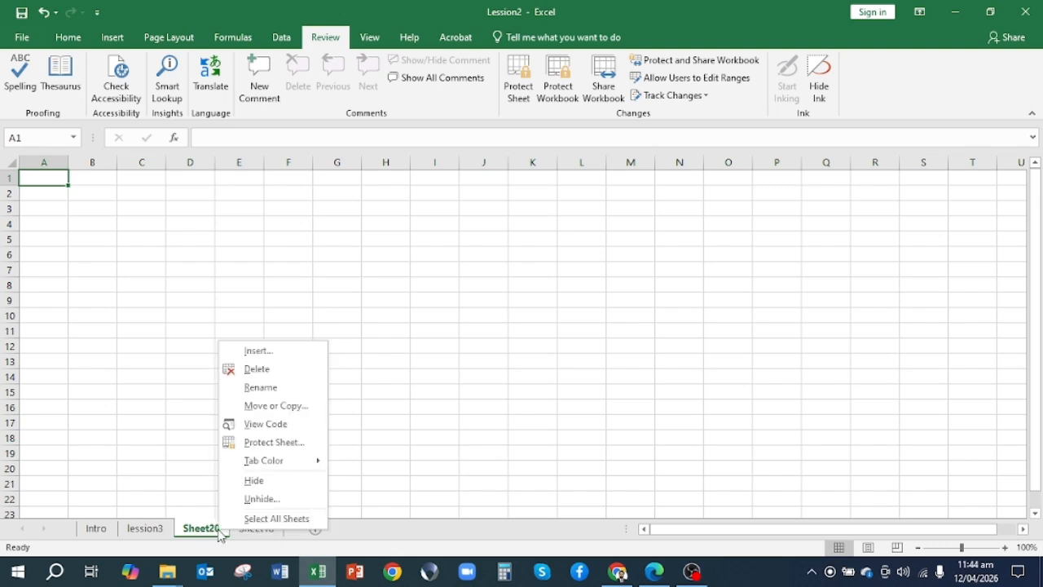
left_click(230, 482)
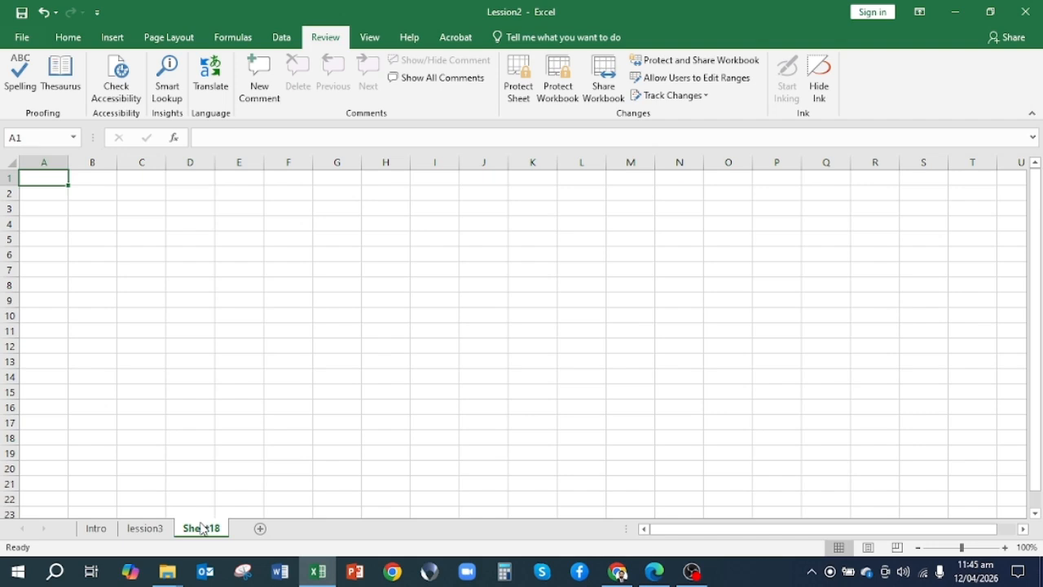
right_click(201, 526)
left_click(225, 471)
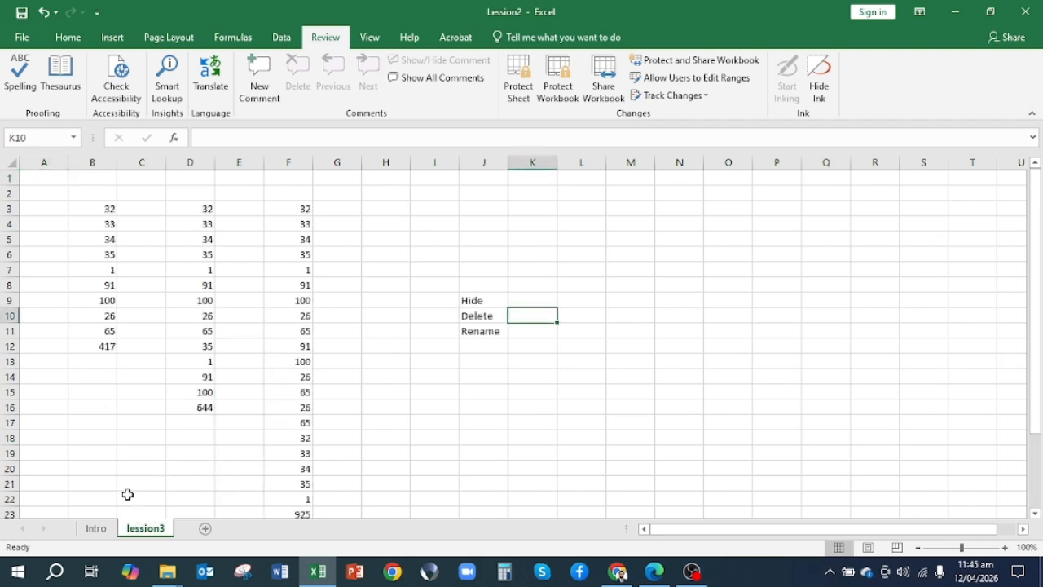
Unhide the Learning Lession2 worksheet and return to the lession3 sheet
right_click(149, 532)
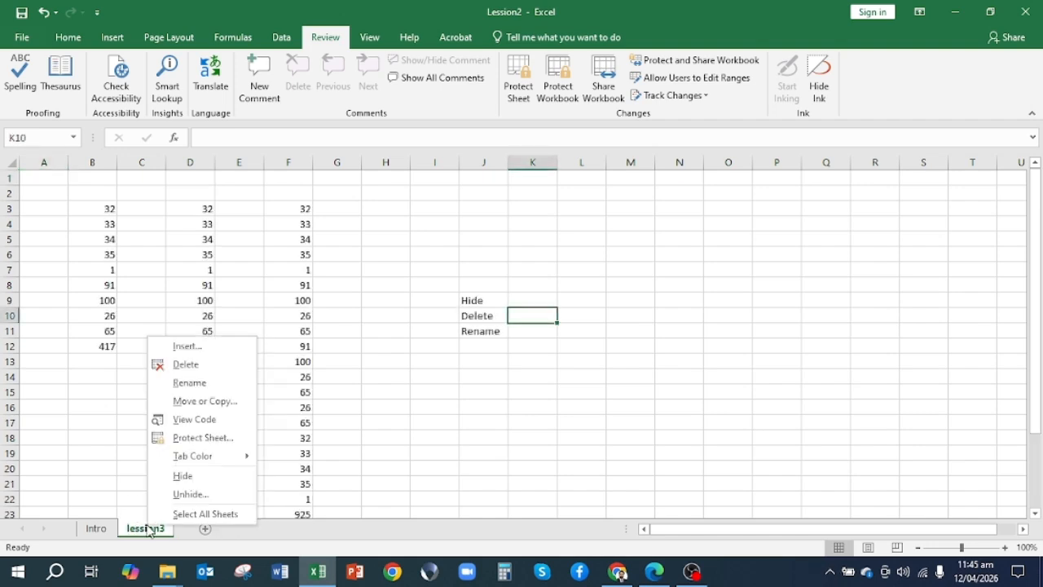
left_click(184, 494)
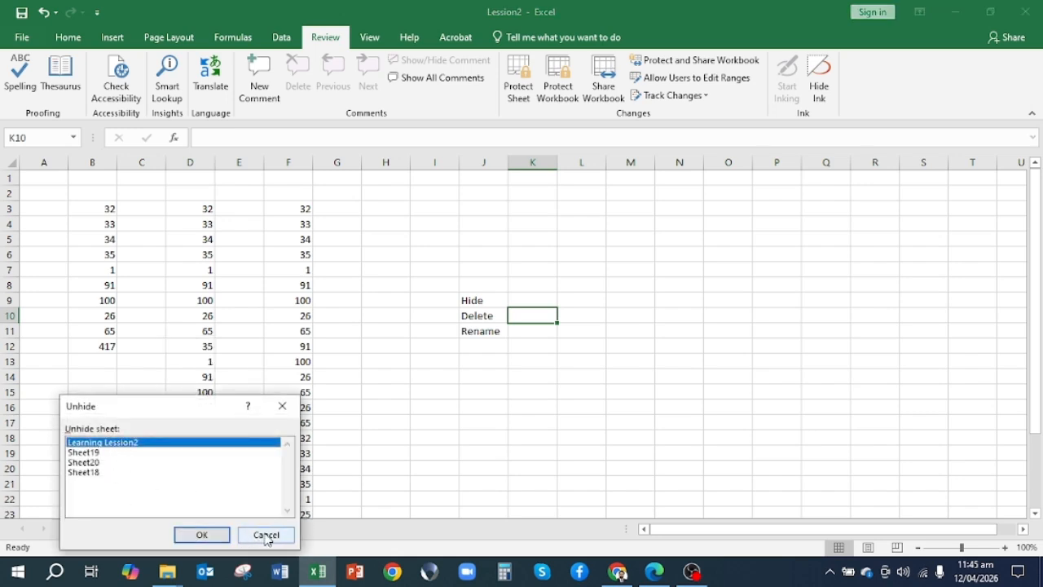
left_click(201, 534)
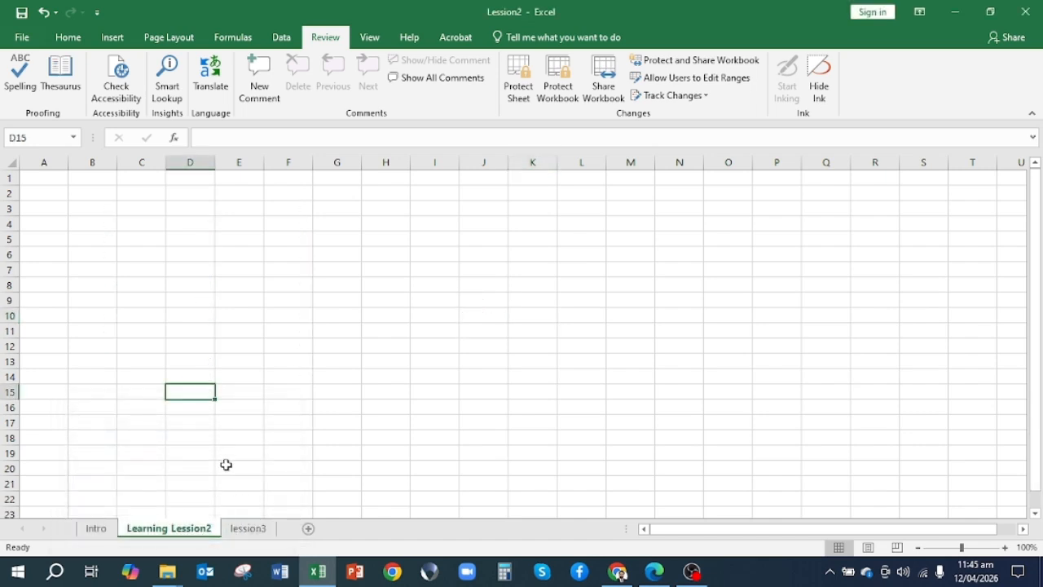
left_click(259, 534)
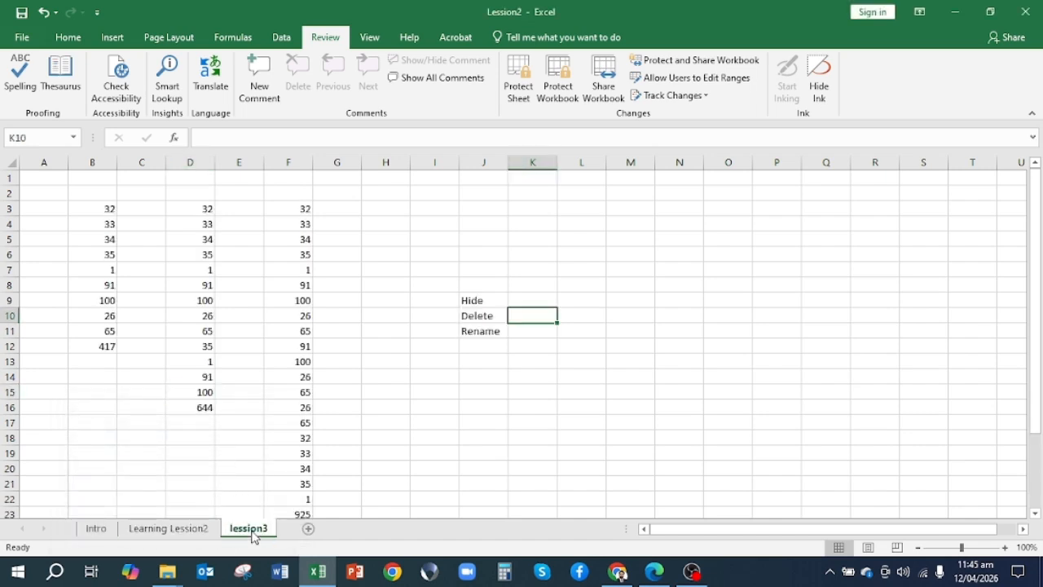
Delete the Learning Lession2 worksheet from the workbook
left_click(194, 531)
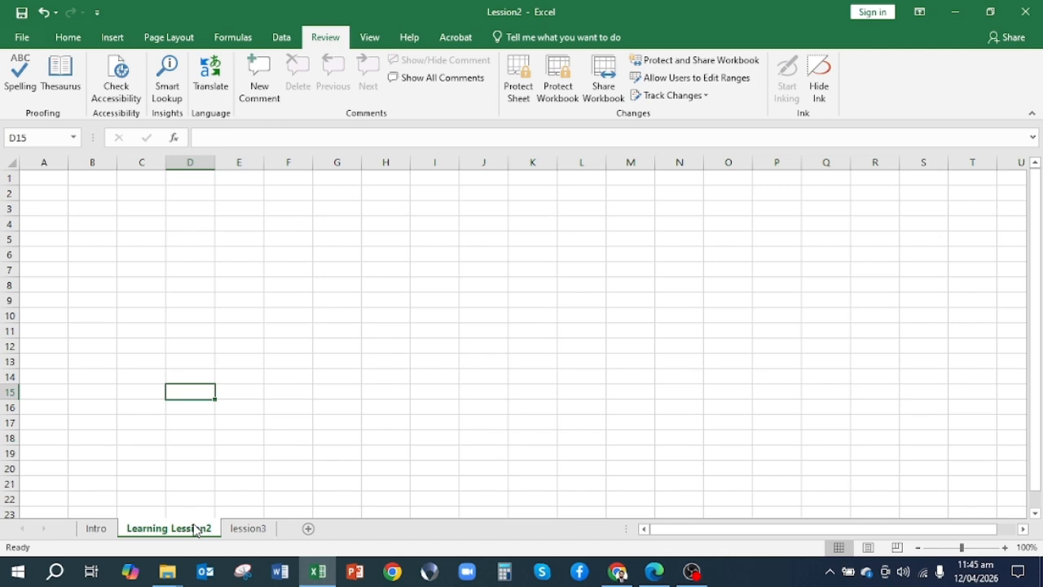
right_click(195, 530)
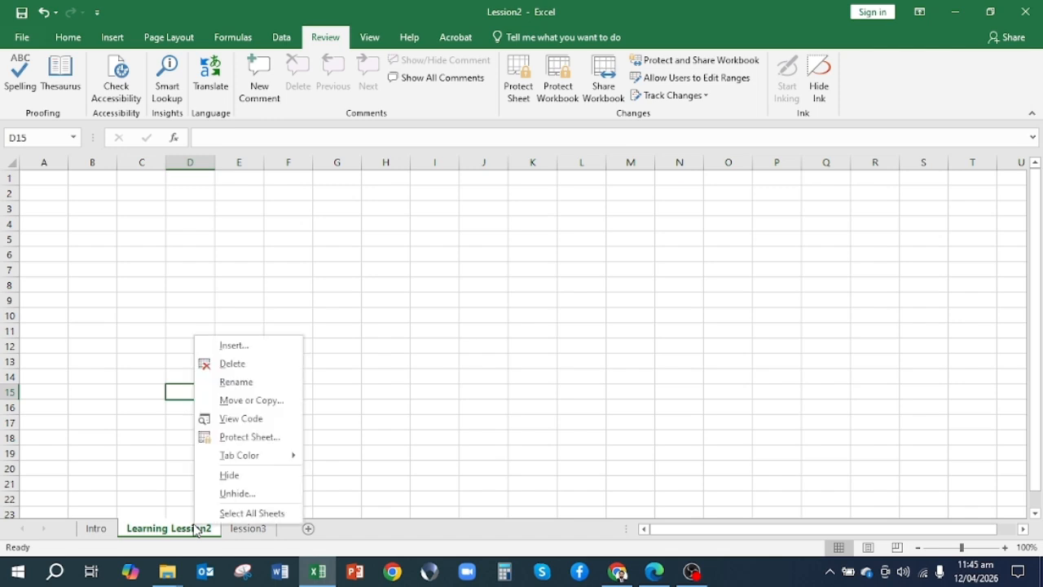
left_click(234, 364)
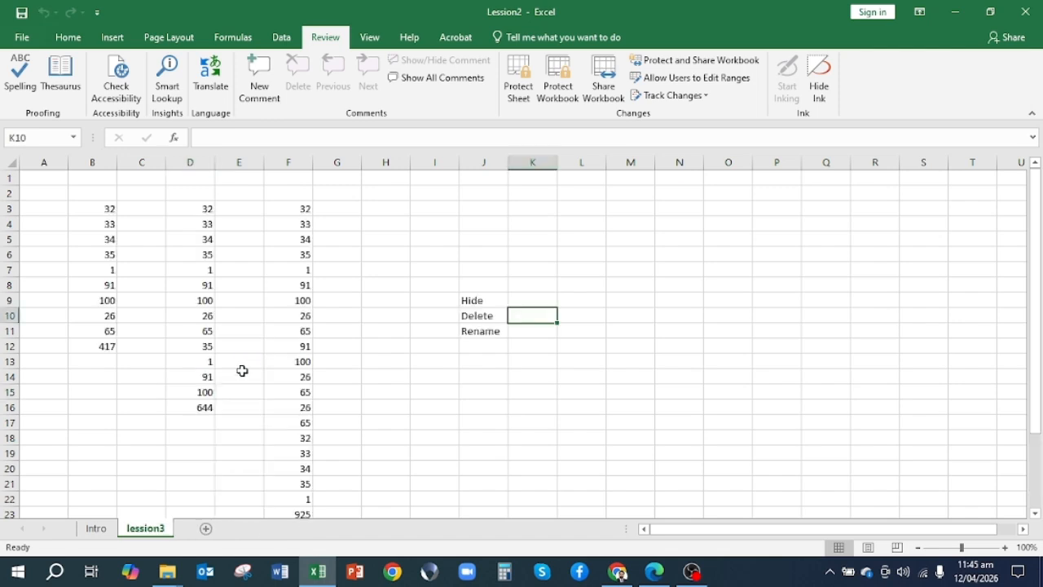
right_click(153, 534)
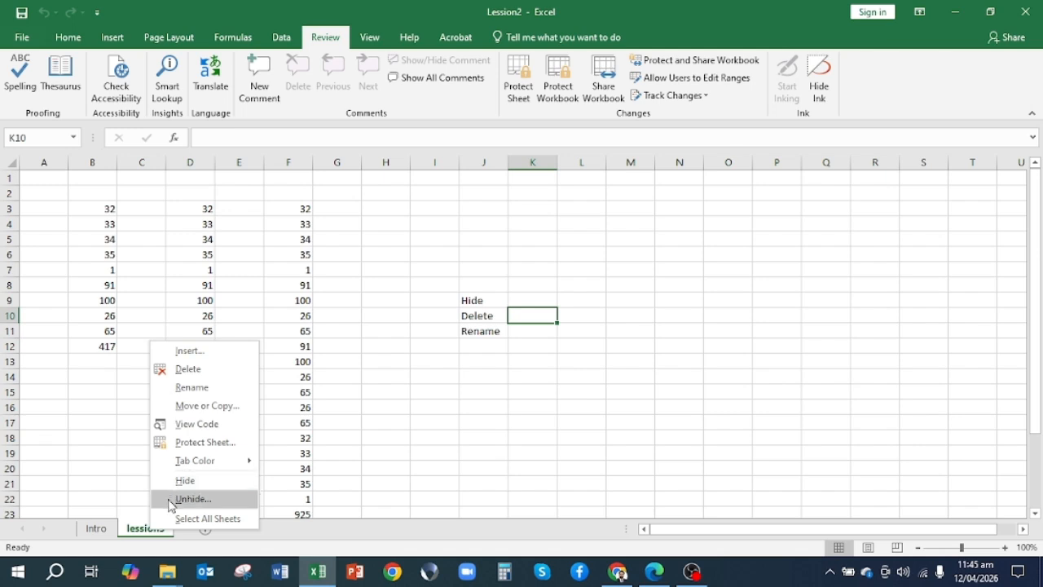
left_click(196, 394)
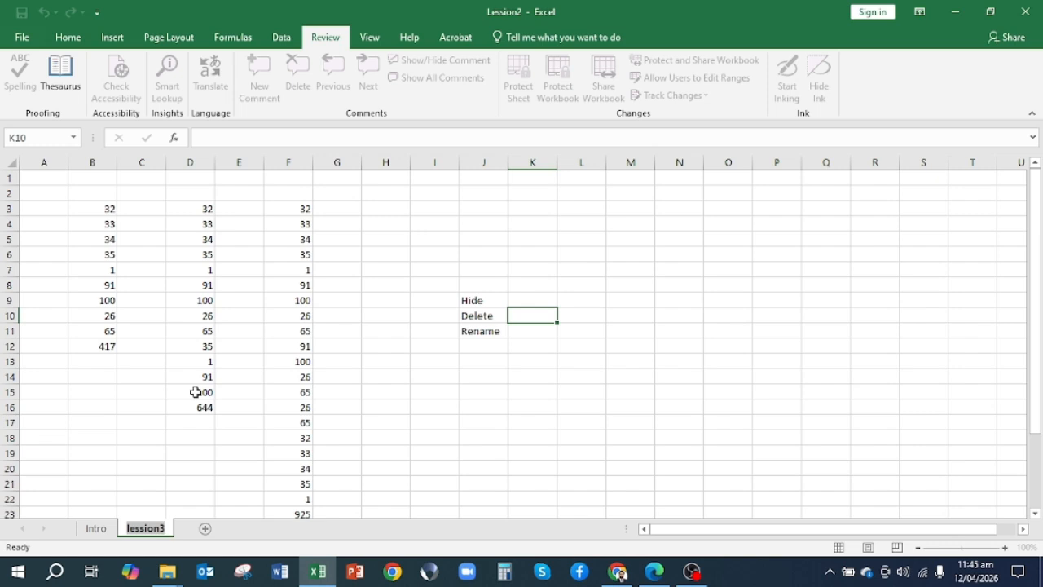
left_click(167, 534)
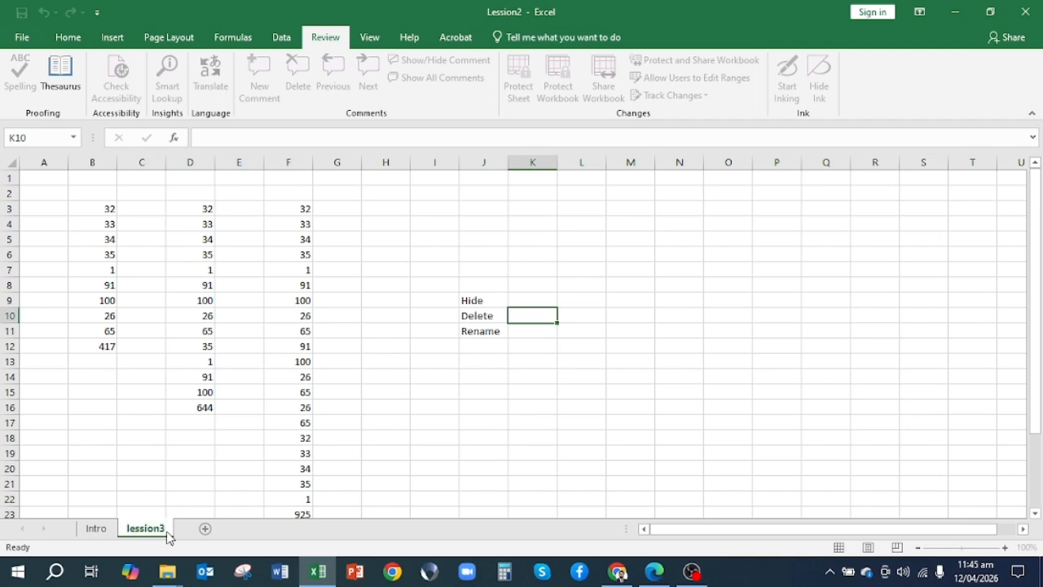
Rename the lession3 worksheet as "Lession2- SUM Formula"
right_click(167, 534)
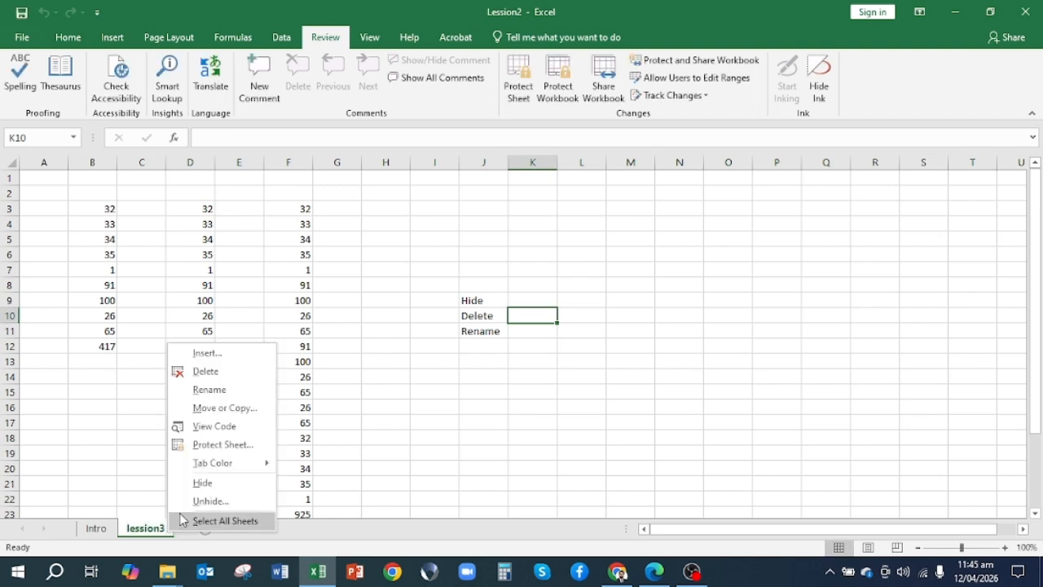
left_click(218, 391)
type("Lession1")
key("BackSpace")
type("2- SUM Formula")
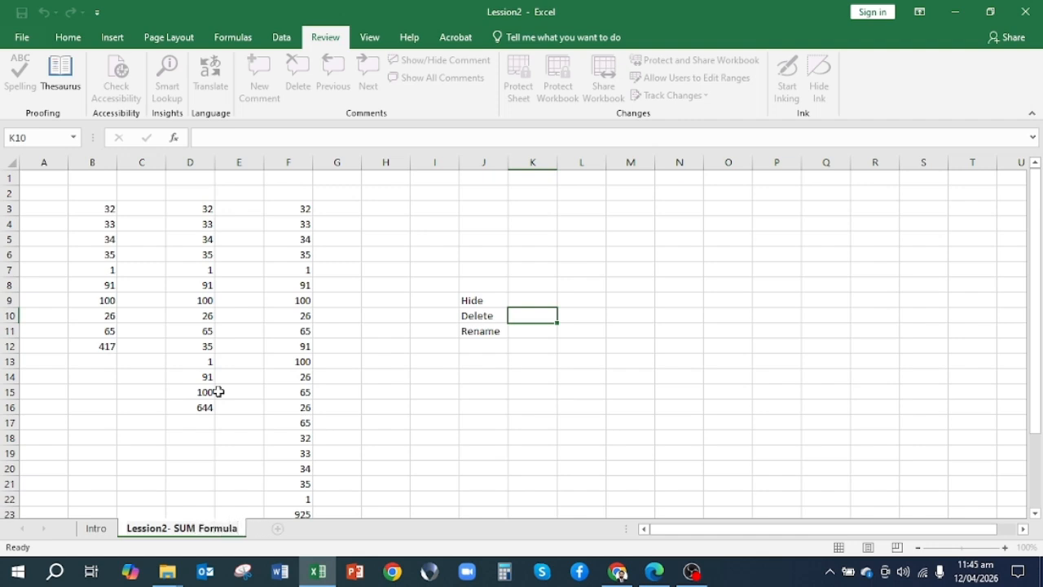
key("Return")
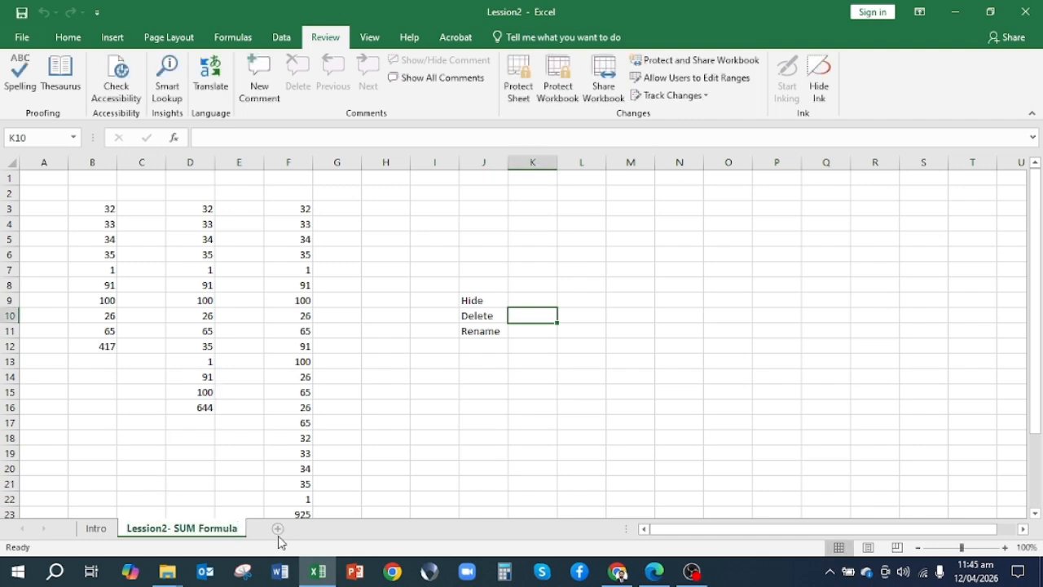